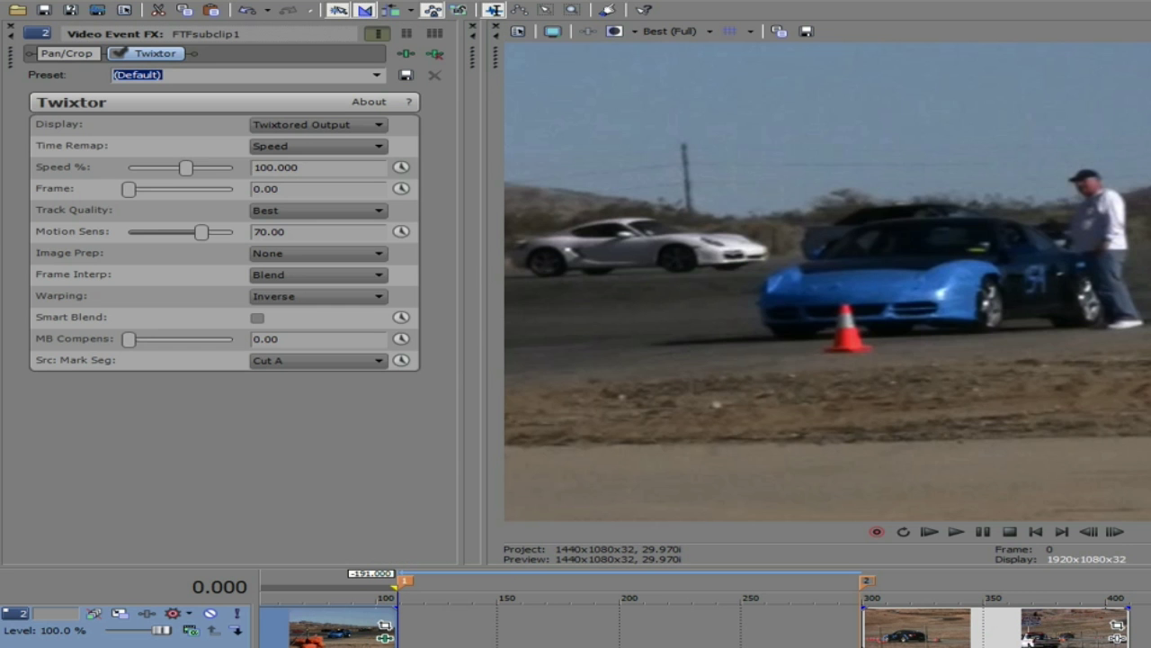
- Switch the first clip's Twixtor Time Remap from Speed to Frame Number
click(298, 148)
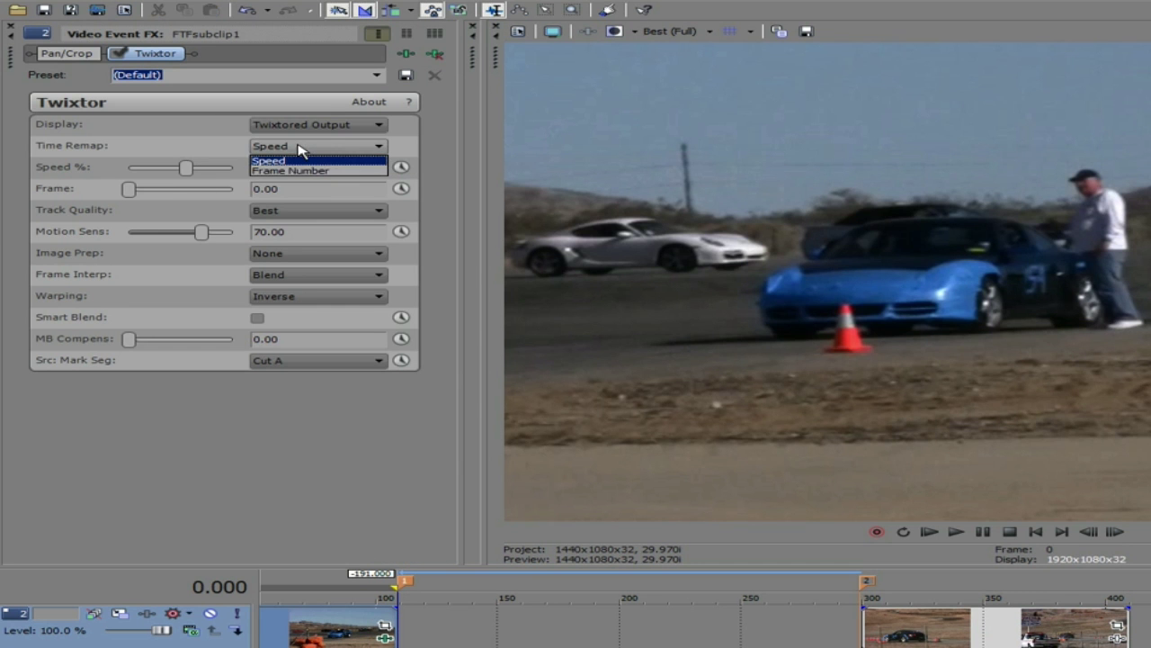
click(299, 171)
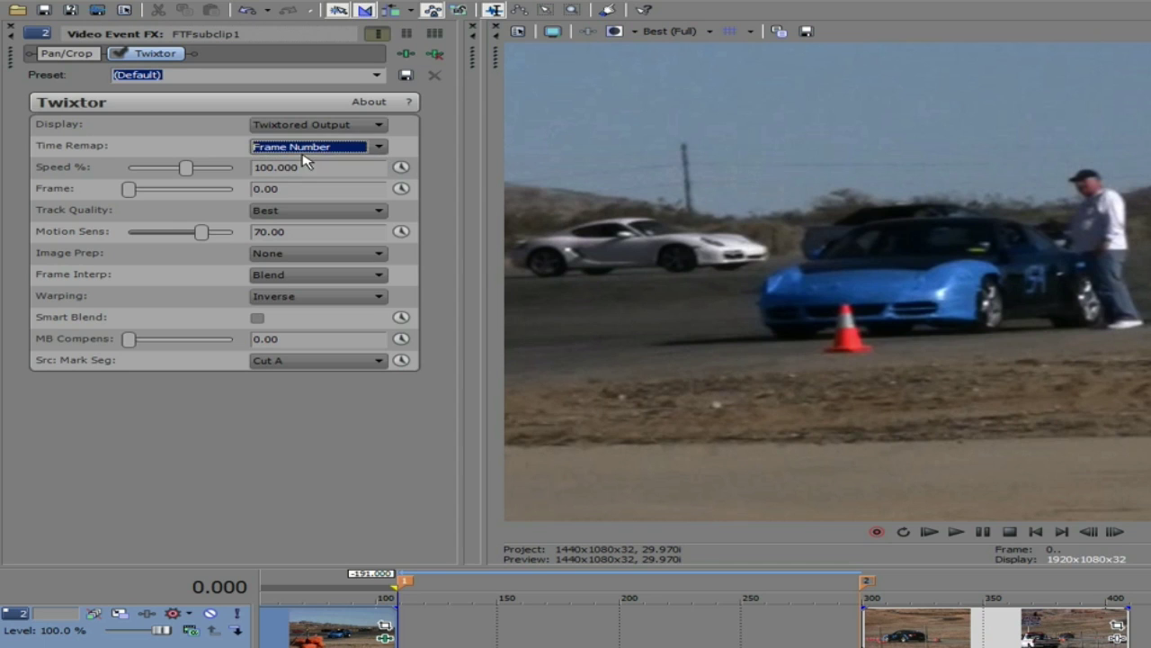
click(355, 146)
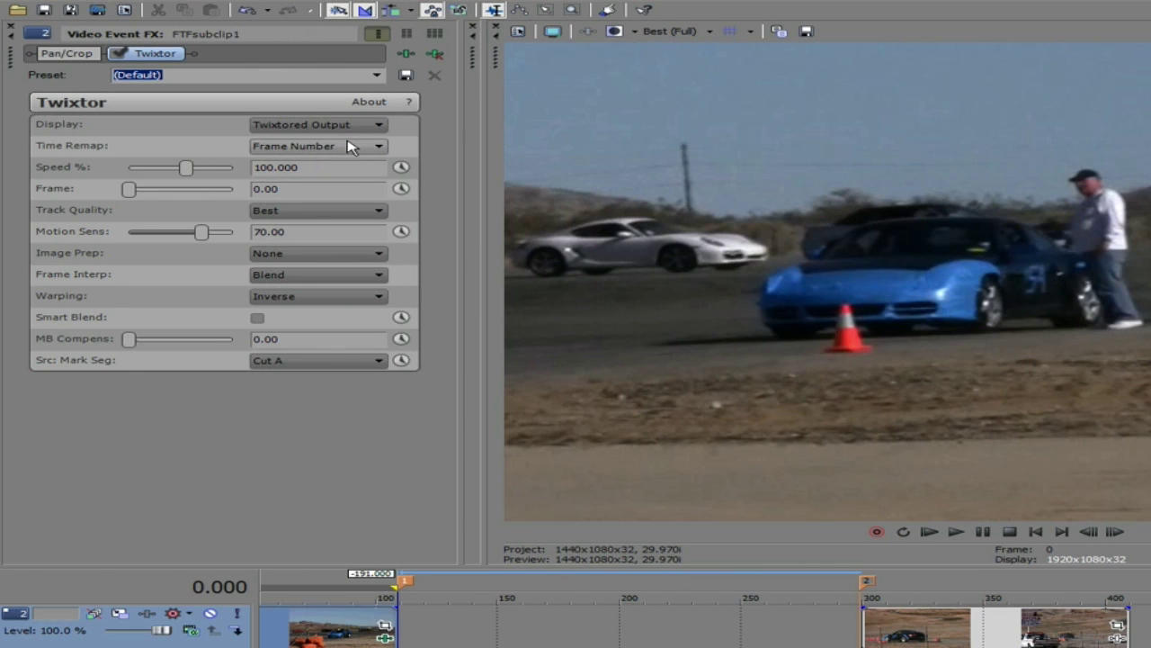
click(351, 146)
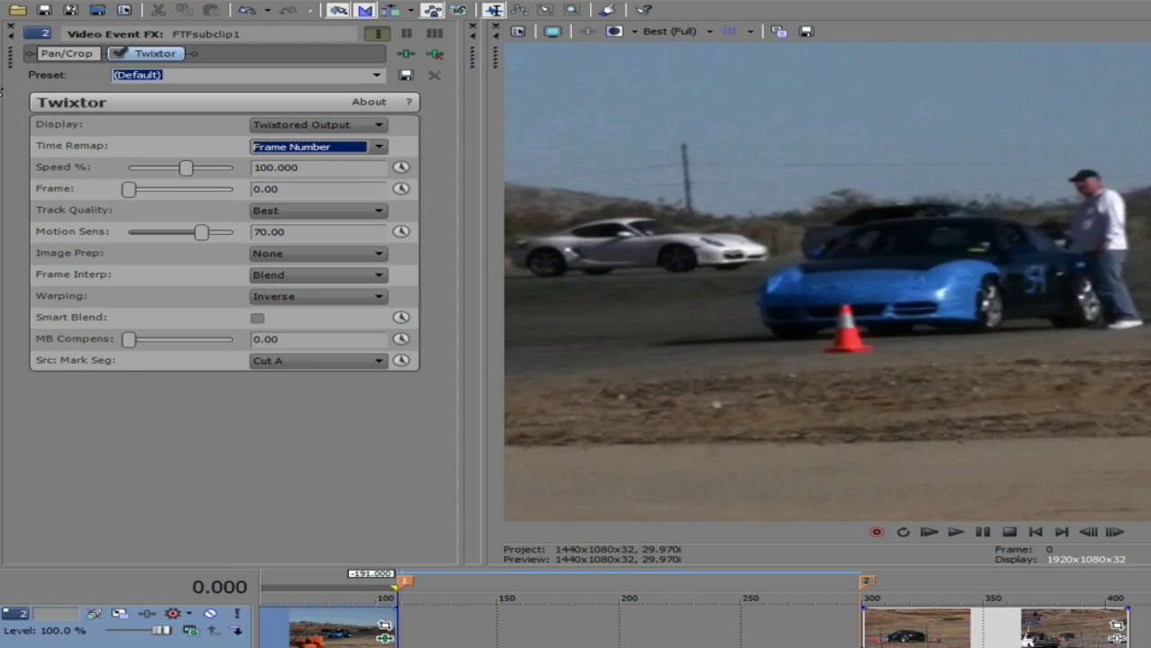
click(284, 147)
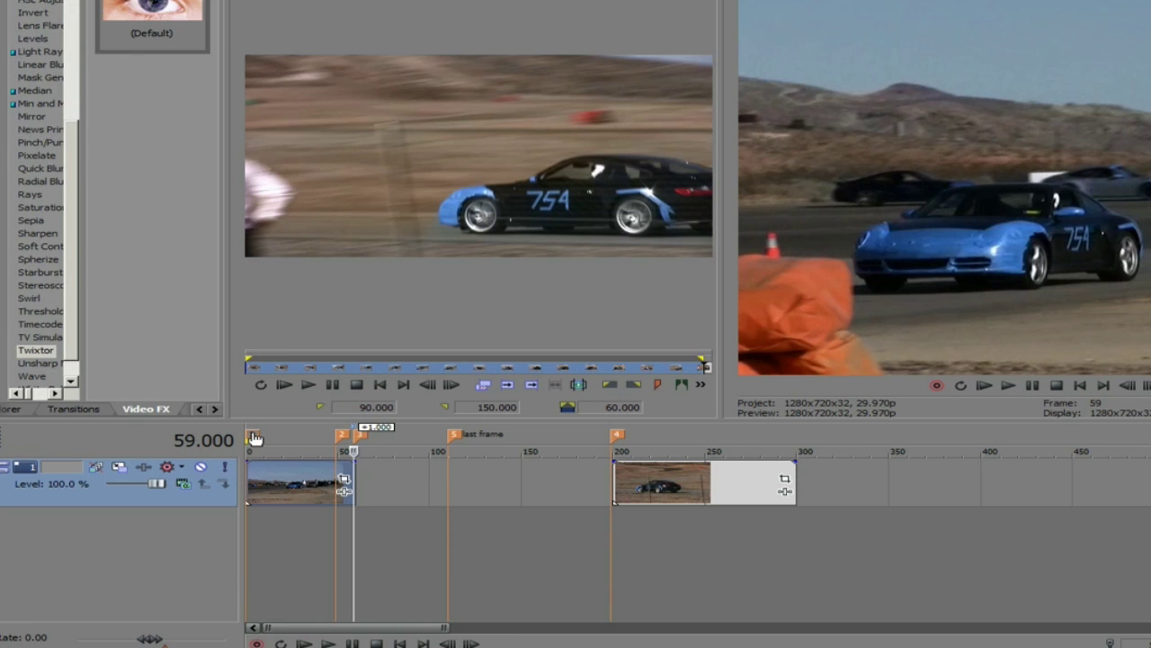
- Trim the first race clip's end from frame 59 back to 49 and move the playhead there
click(254, 438)
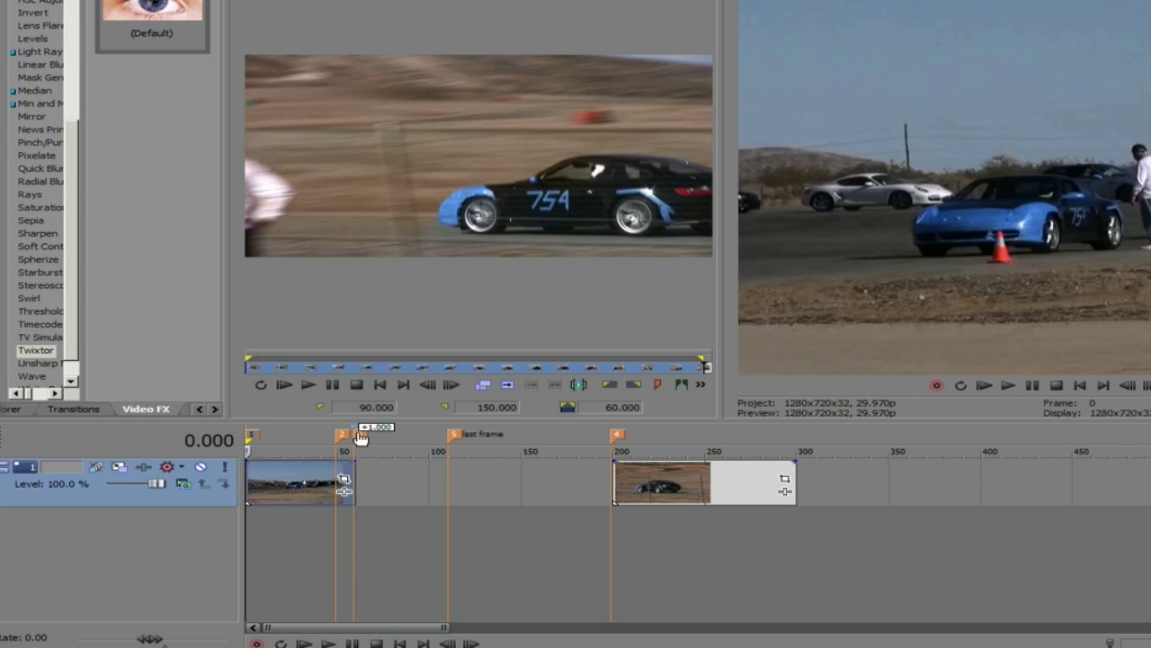
click(353, 437)
drag(362, 475, 335, 475)
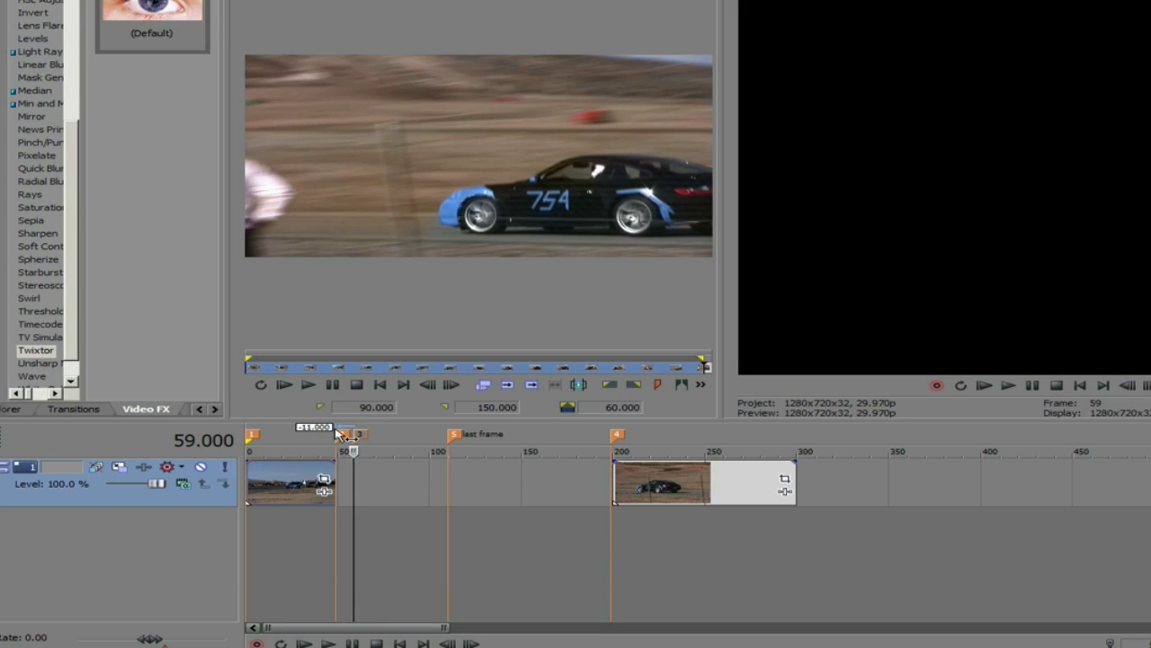
click(336, 449)
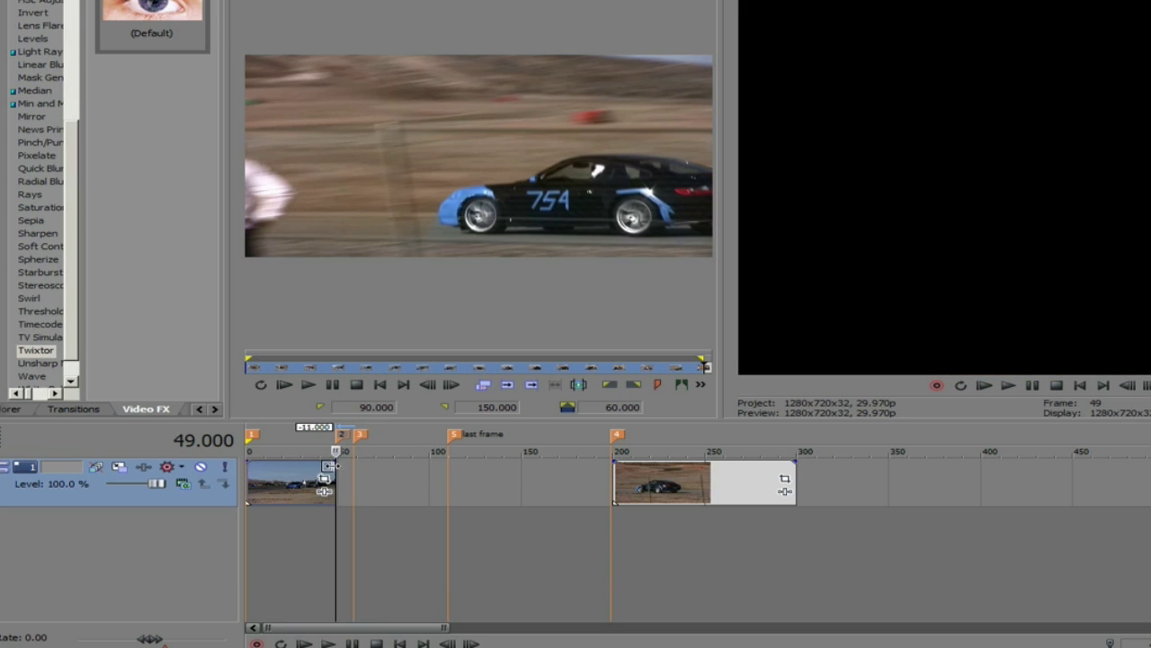
click(337, 463)
drag(335, 475, 420, 475)
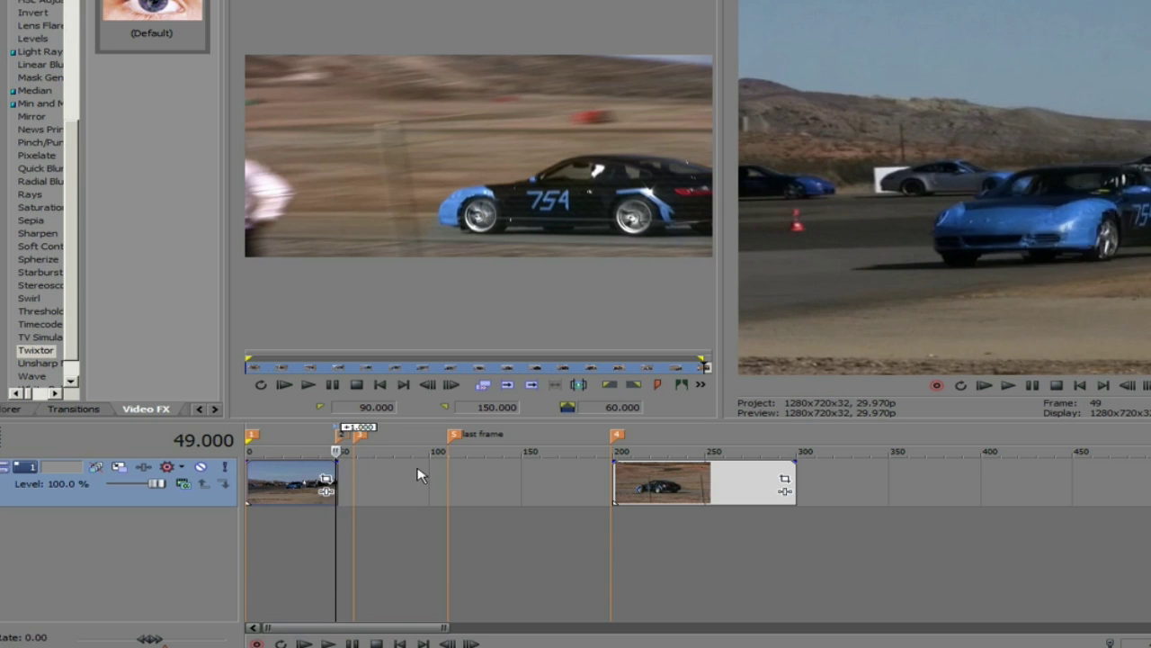
- Add the Twixtor media effect to the first race clip
right_click(288, 478)
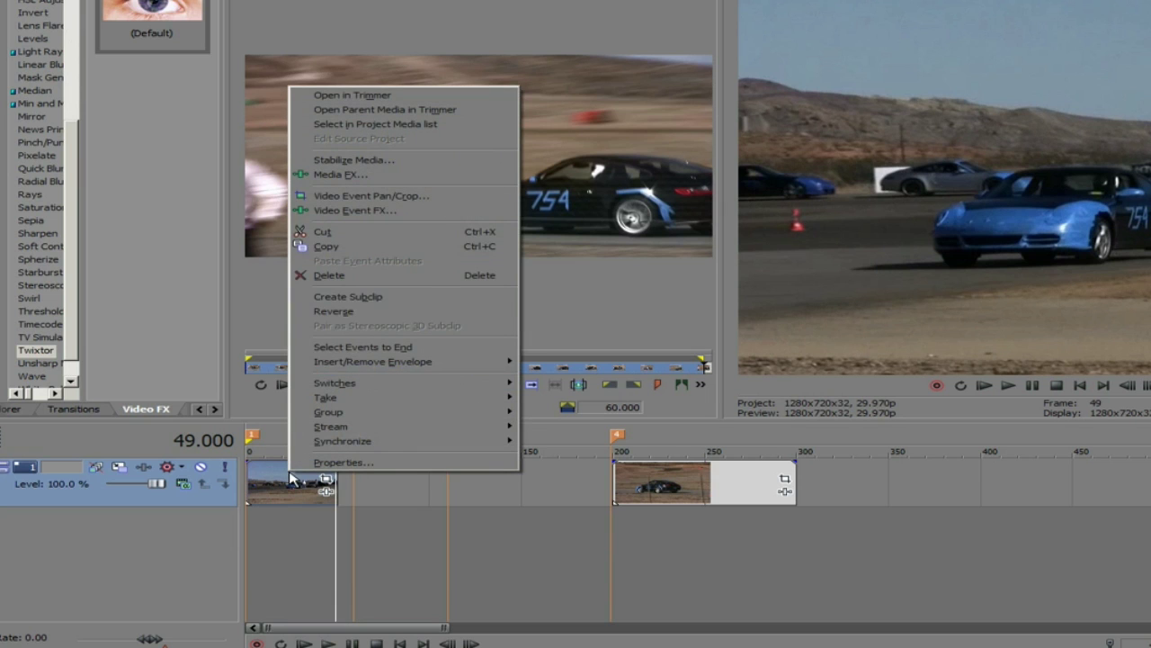
click(361, 184)
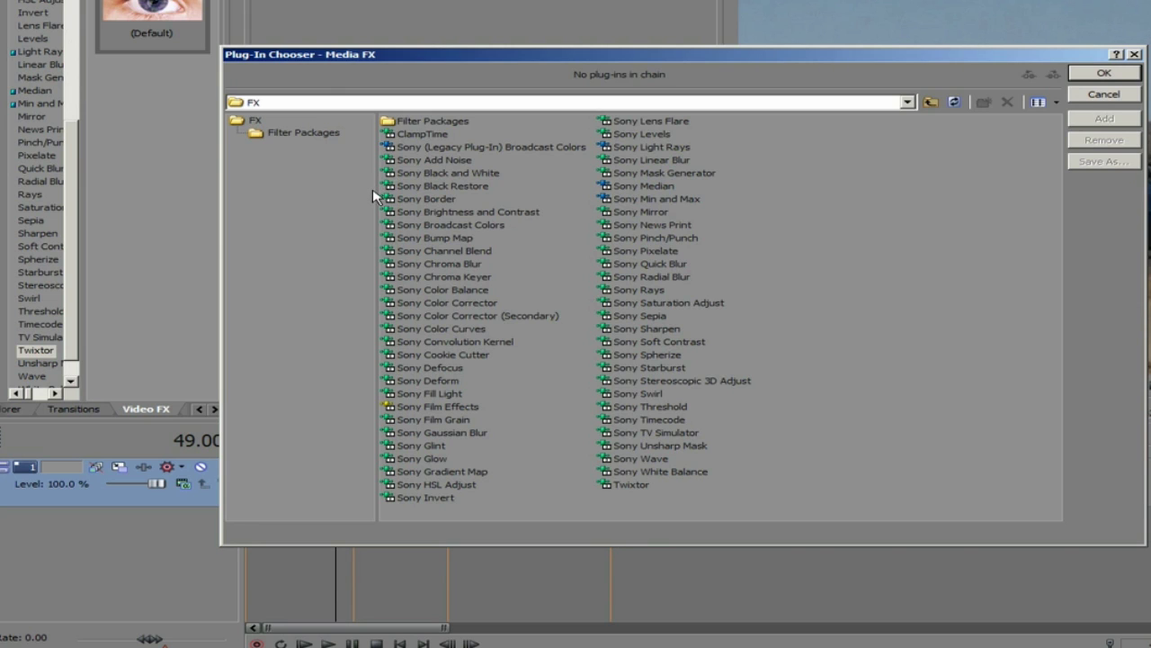
click(633, 484)
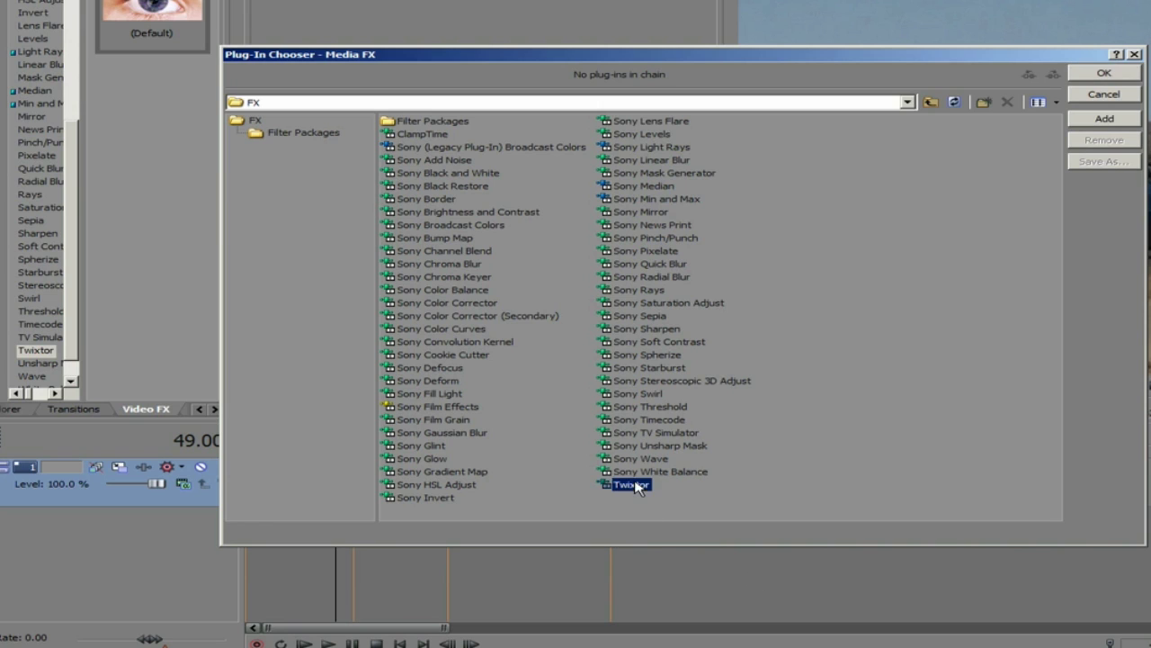
click(1104, 73)
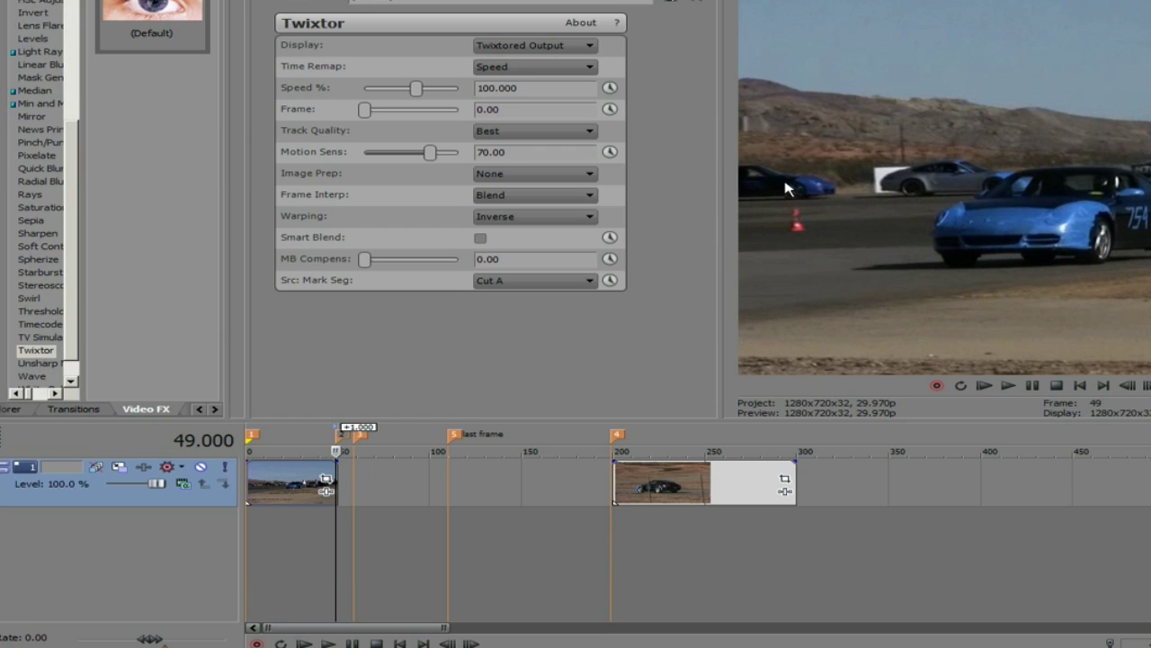
- Set Twixtor's Time Remap to Frame Number and make Frame animatable from the clip start
click(580, 70)
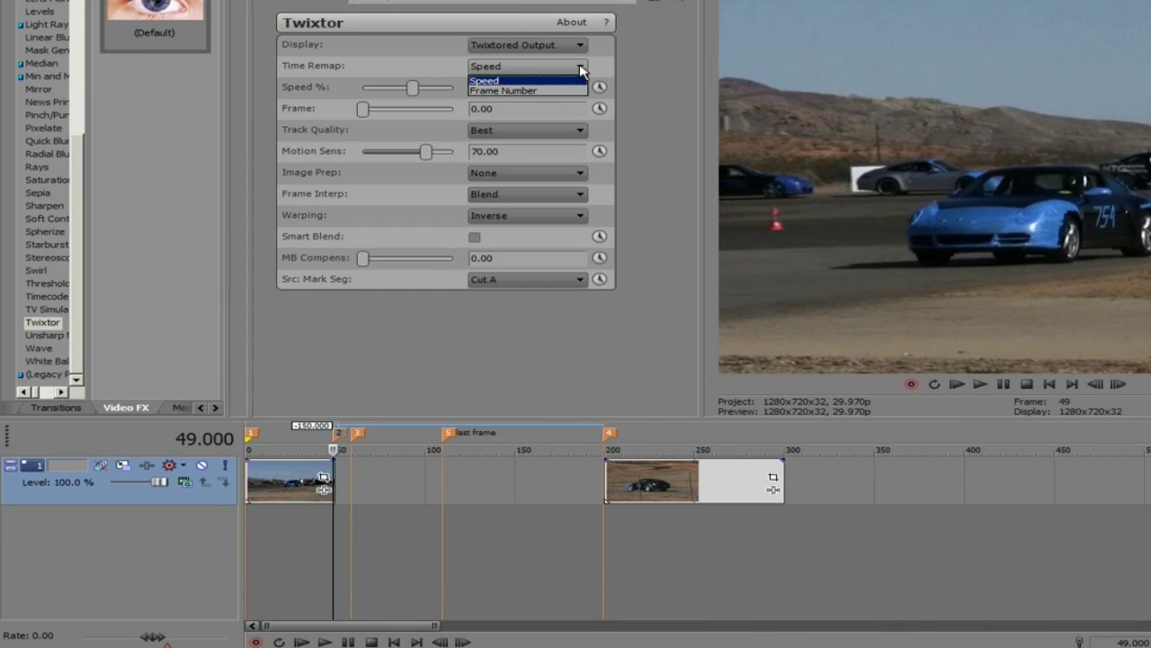
click(533, 91)
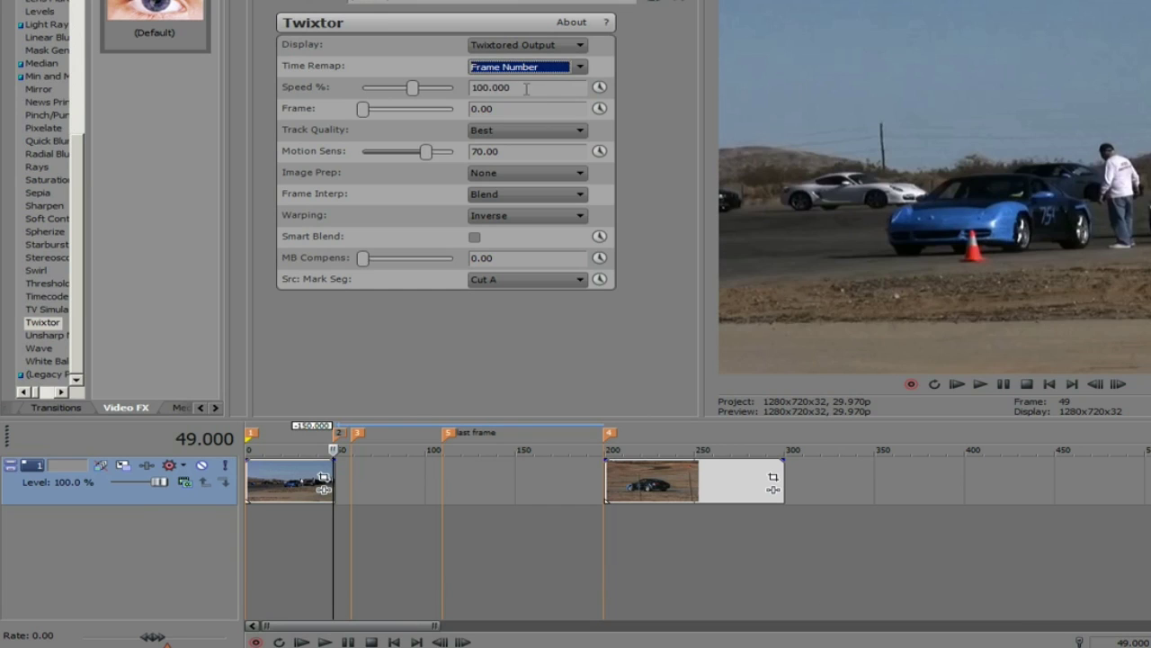
click(599, 109)
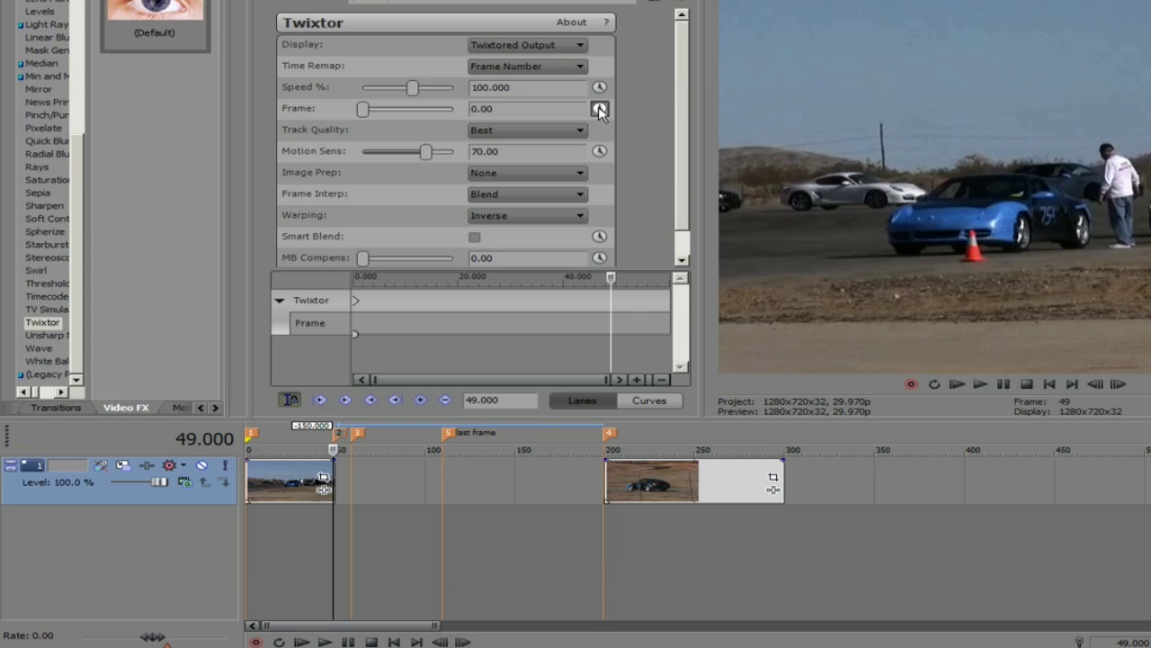
click(253, 434)
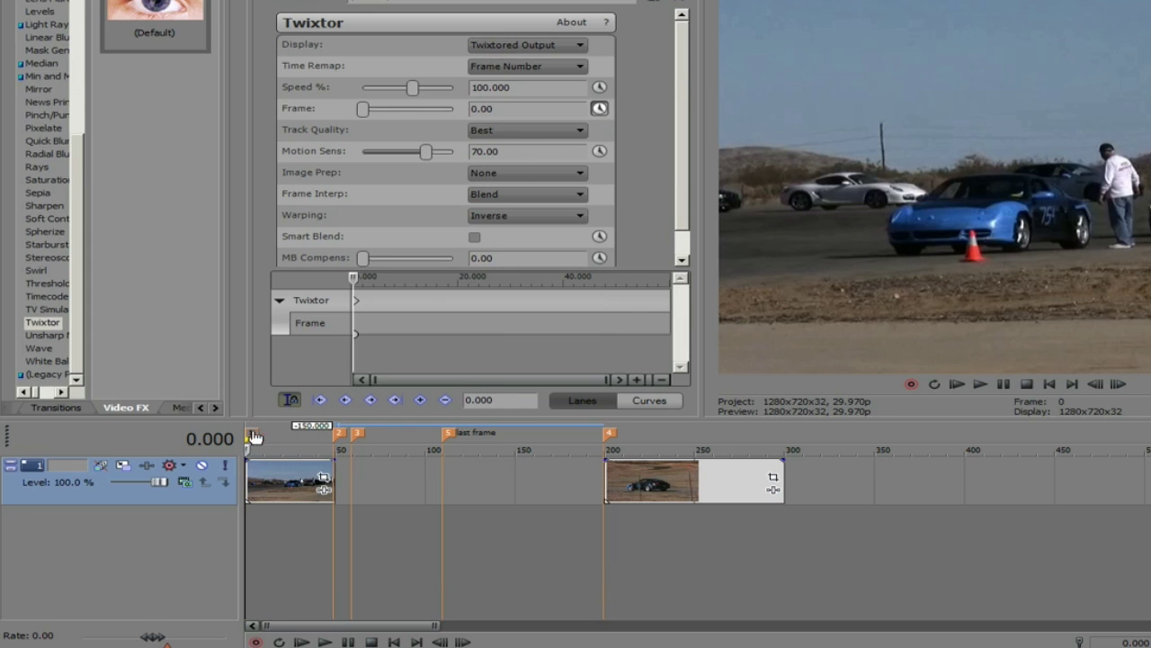
click(490, 108)
- Keyframe the first clip's Twixtor Frame value to 59 at timeline frame 49
click(340, 437)
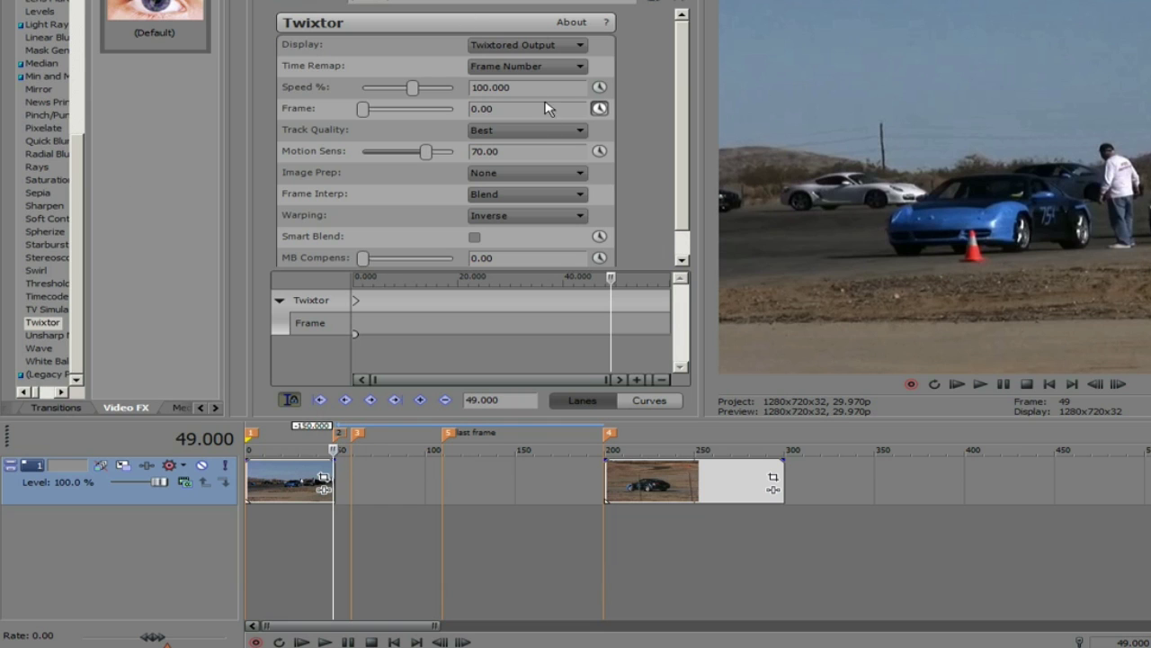
click(506, 108)
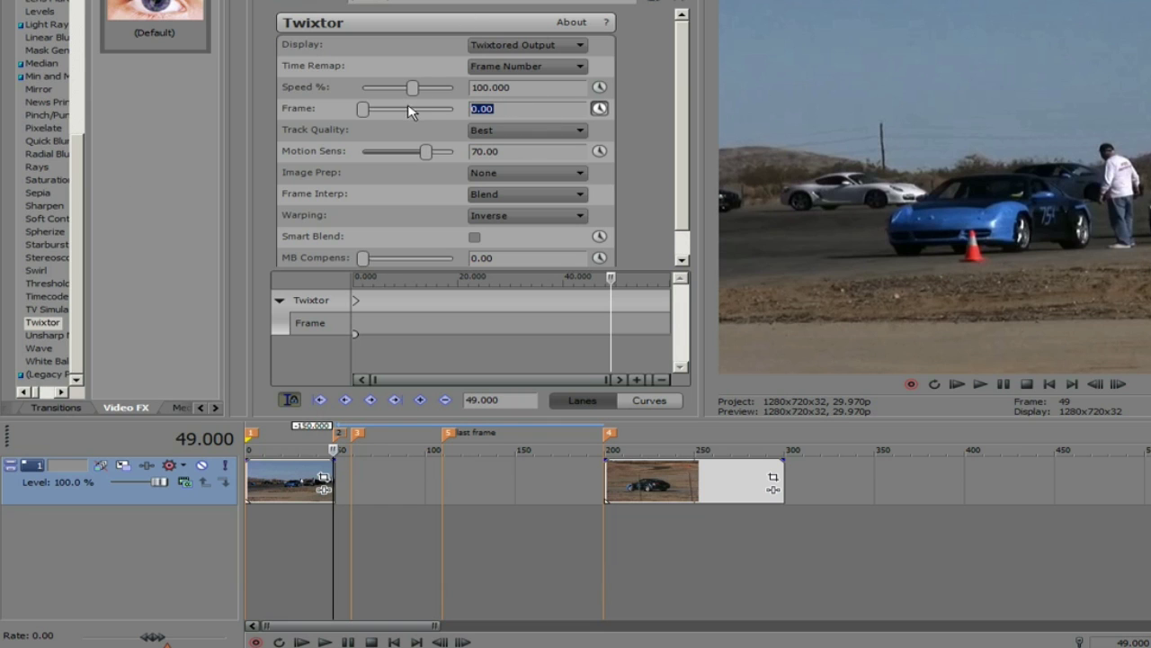
text(59)
key(Return)
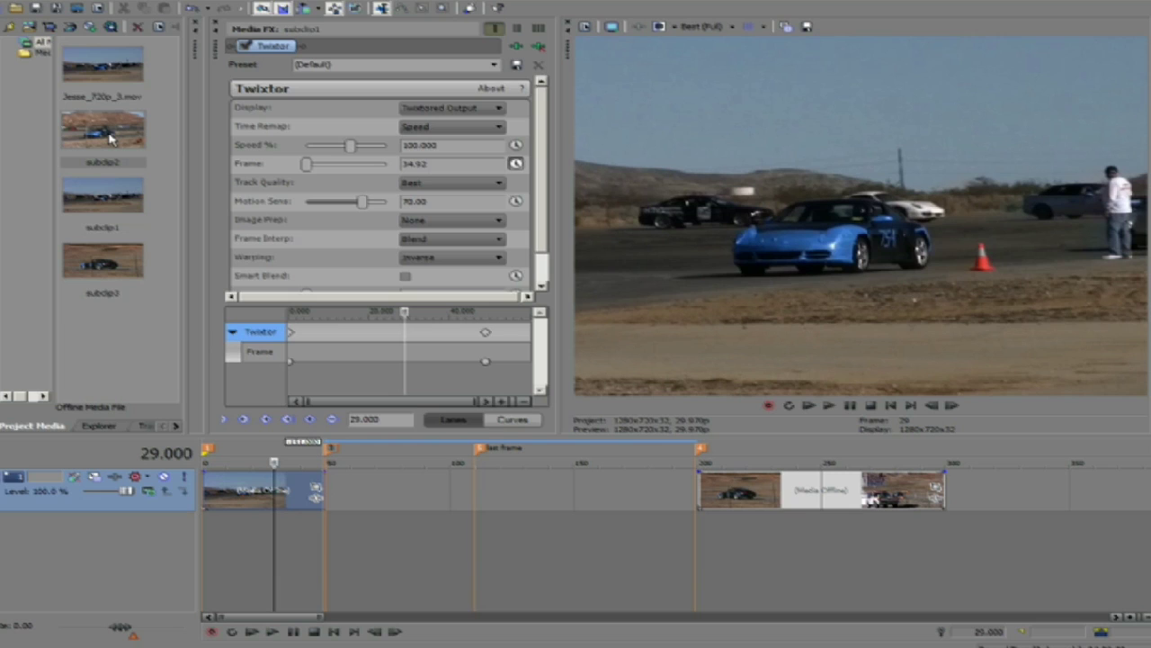
- Place subclip2 on the track right after the first clip, with the playhead at frame 50
drag(109, 136, 338, 487)
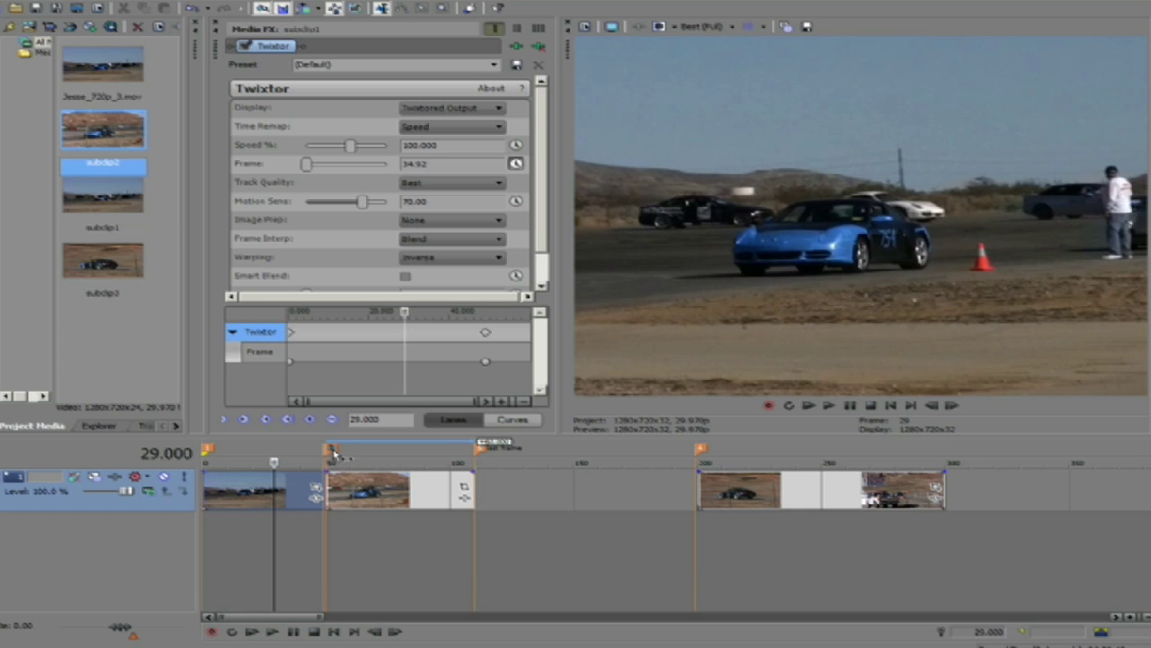
click(331, 449)
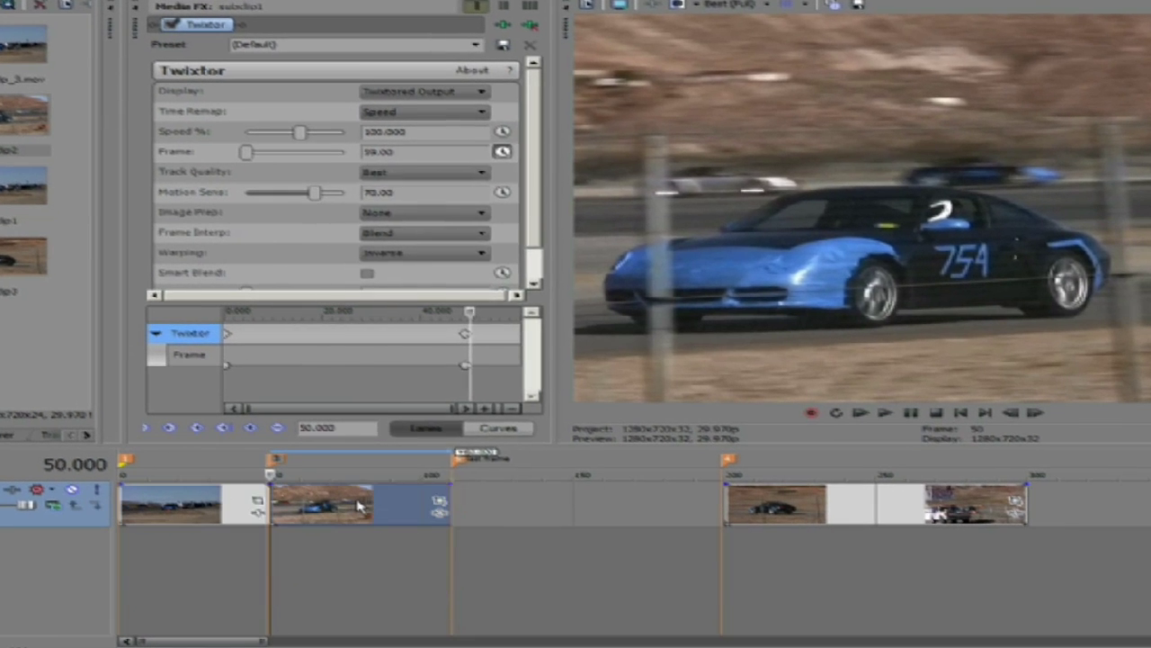
- Open the second race clip in the Trimmer and enlarge its preview area
right_click(389, 495)
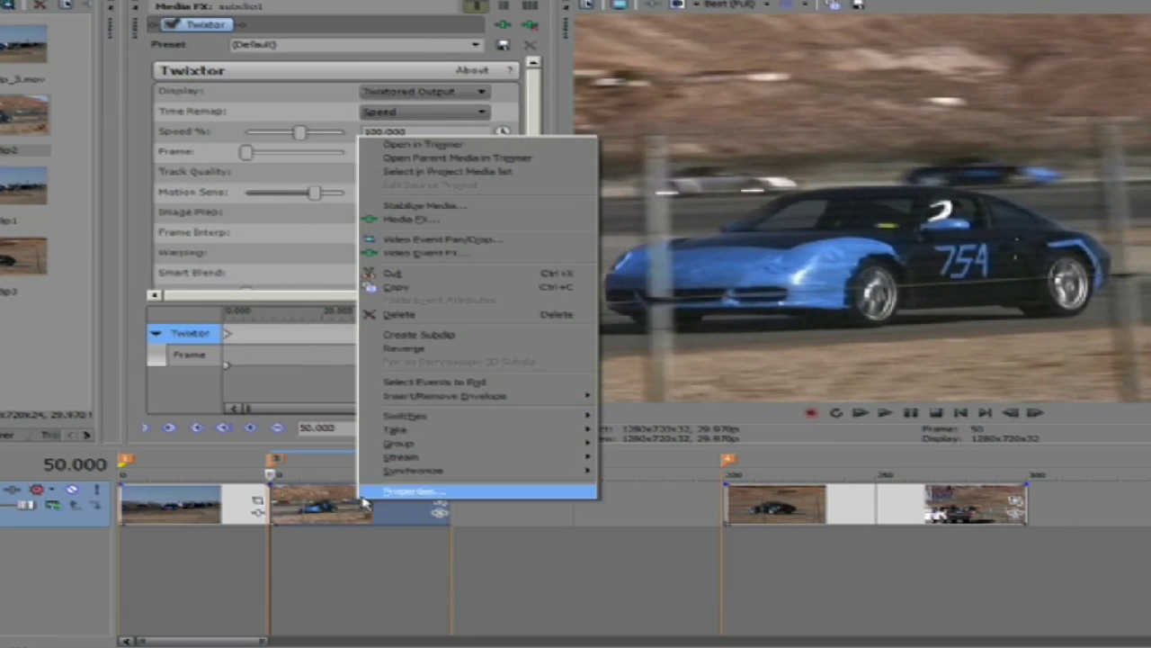
click(449, 149)
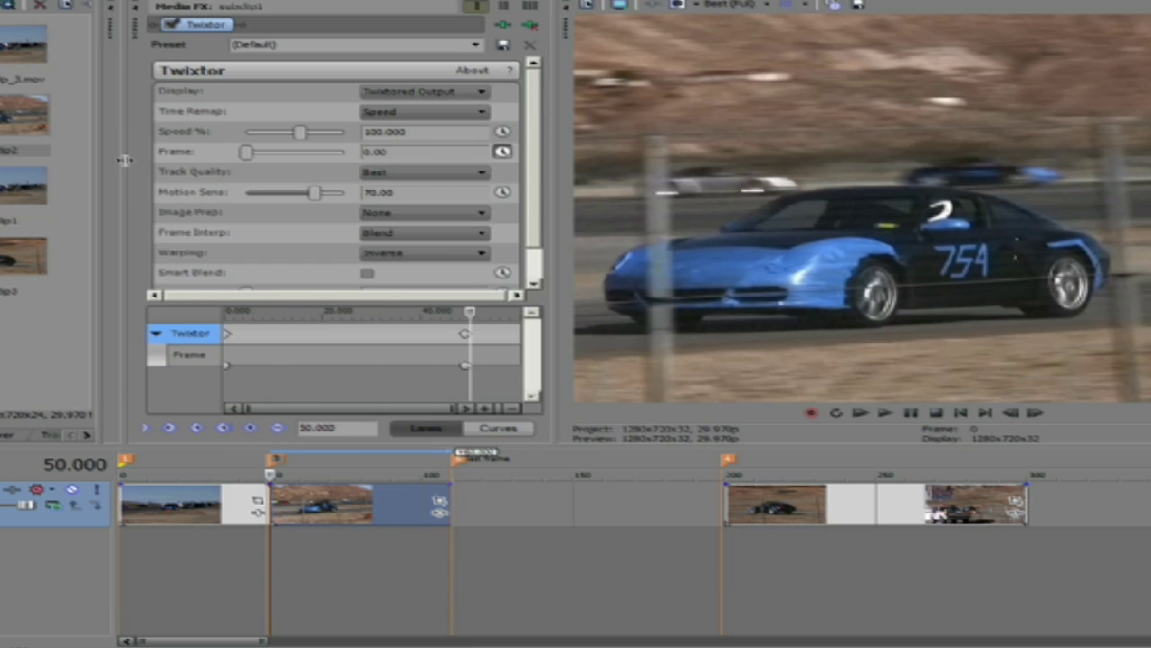
drag(123, 160, 568, 187)
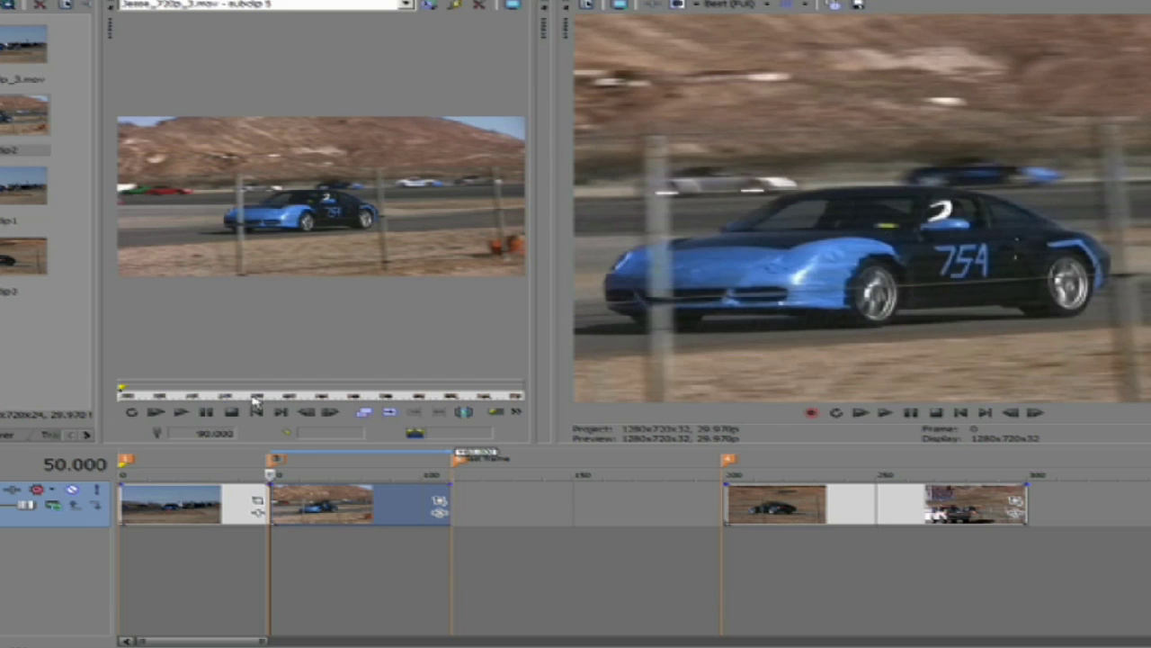
- Mark a 60-frame selection from 90 to 150 in the Trimmer
click(282, 413)
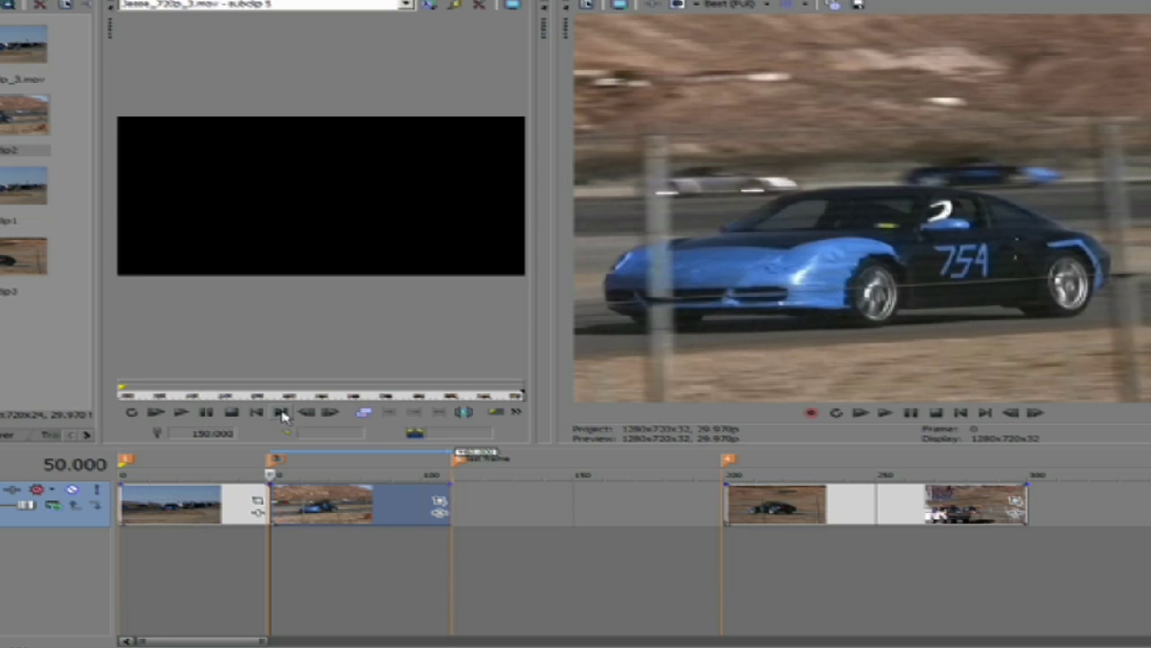
click(159, 411)
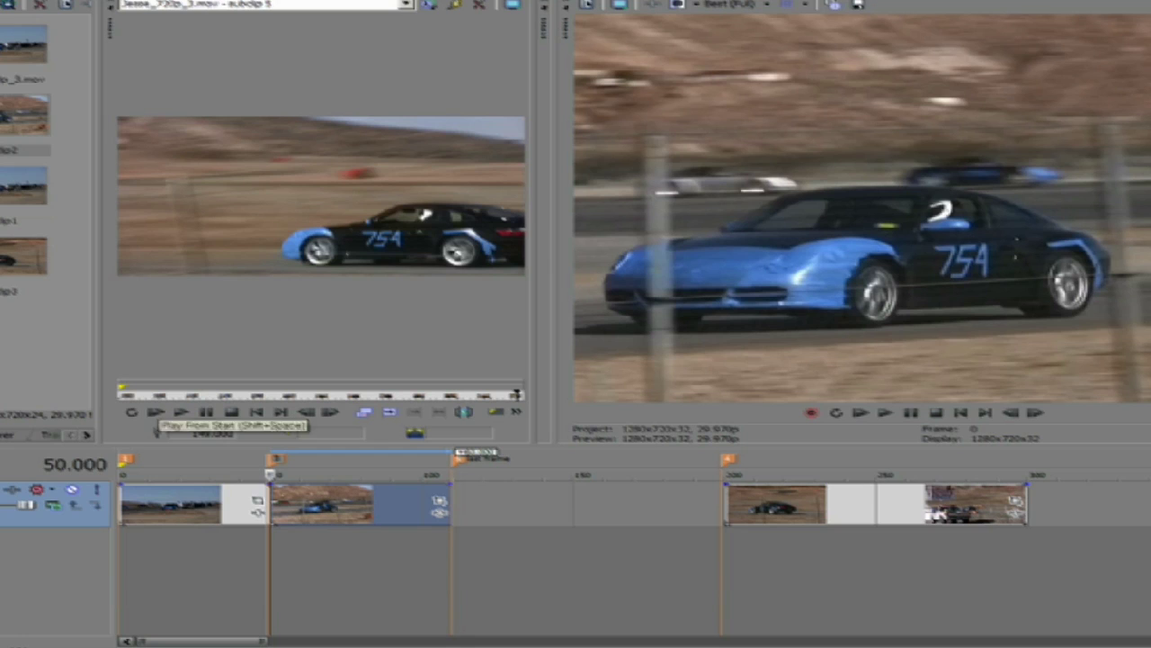
click(395, 418)
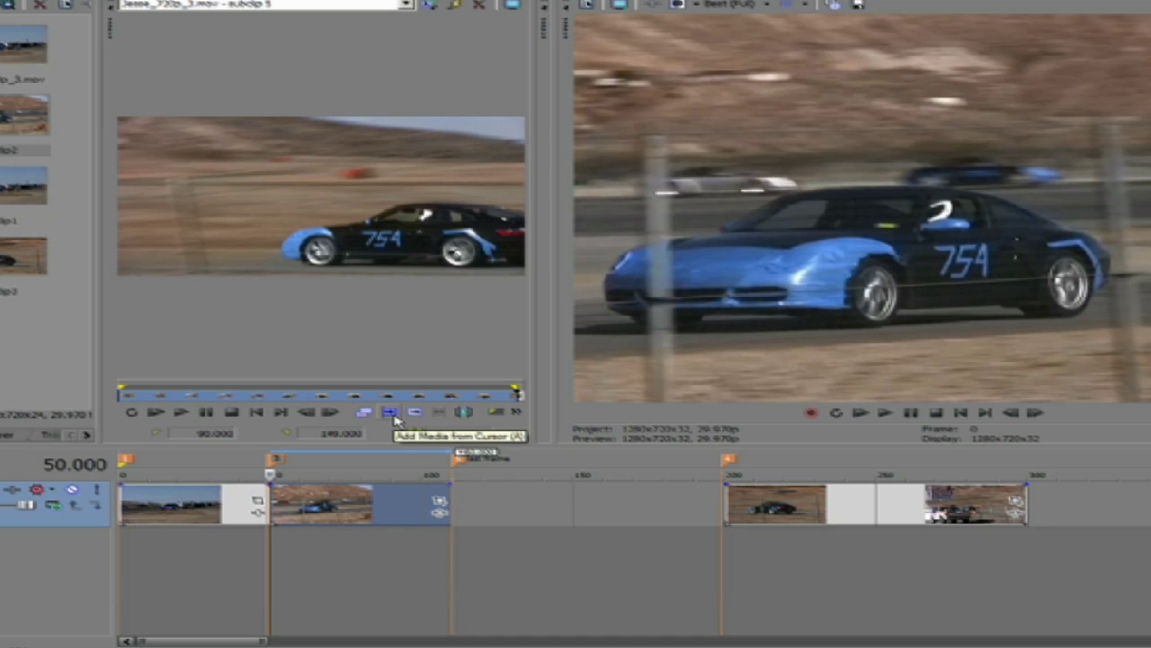
click(210, 401)
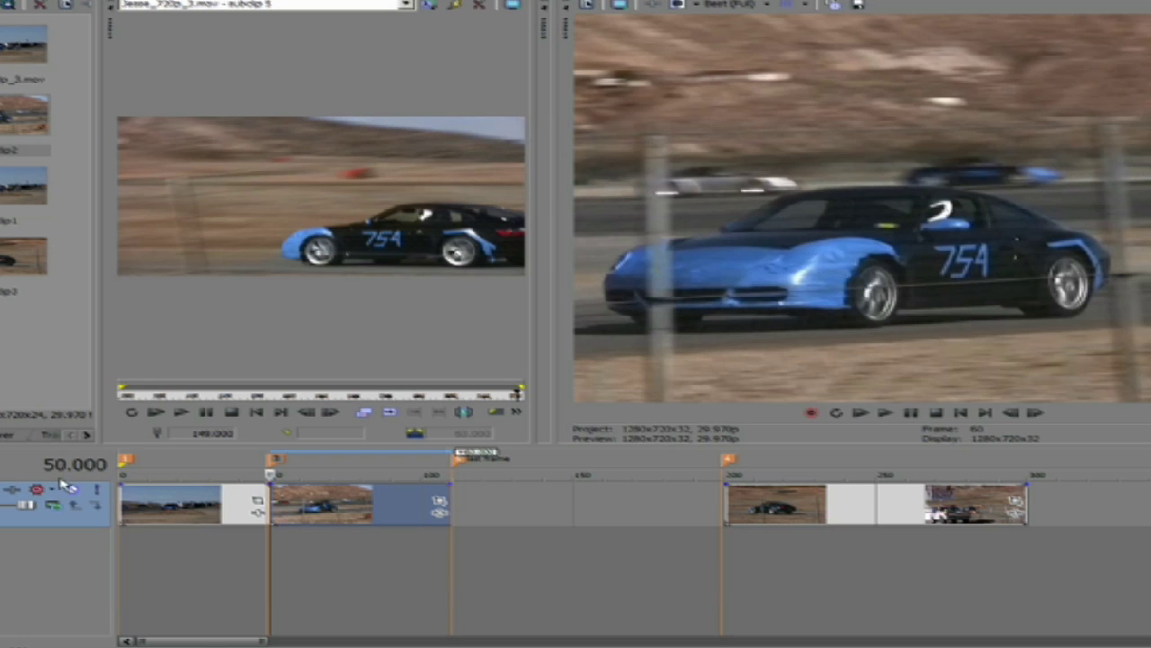
right_click(61, 466)
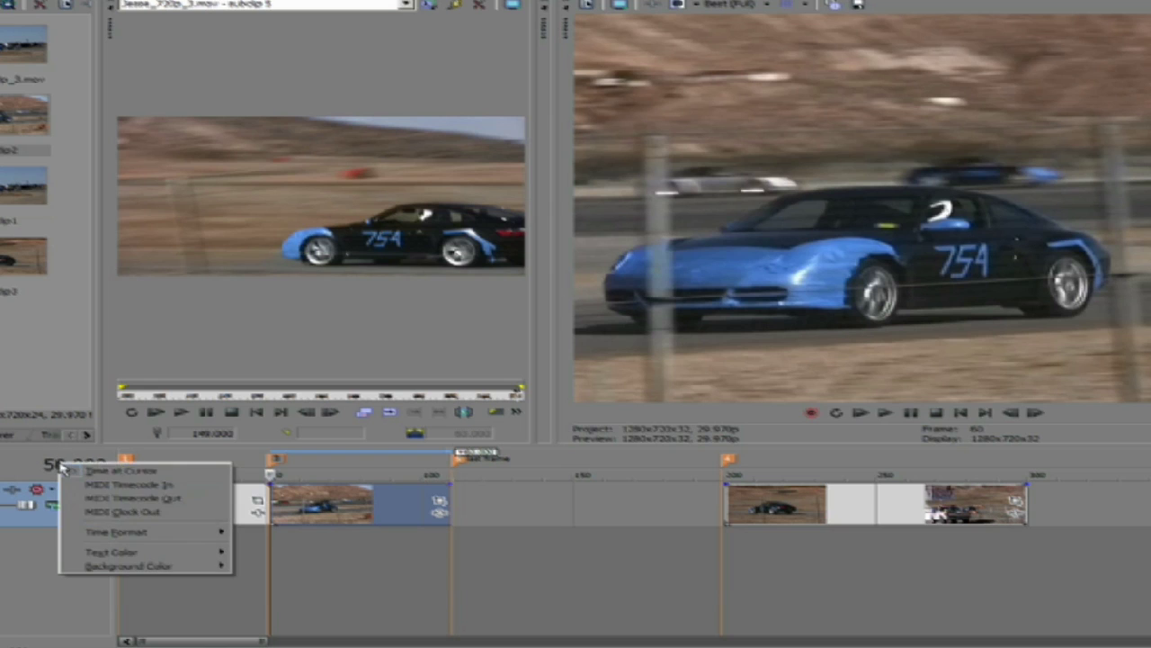
mouse_move(110, 532)
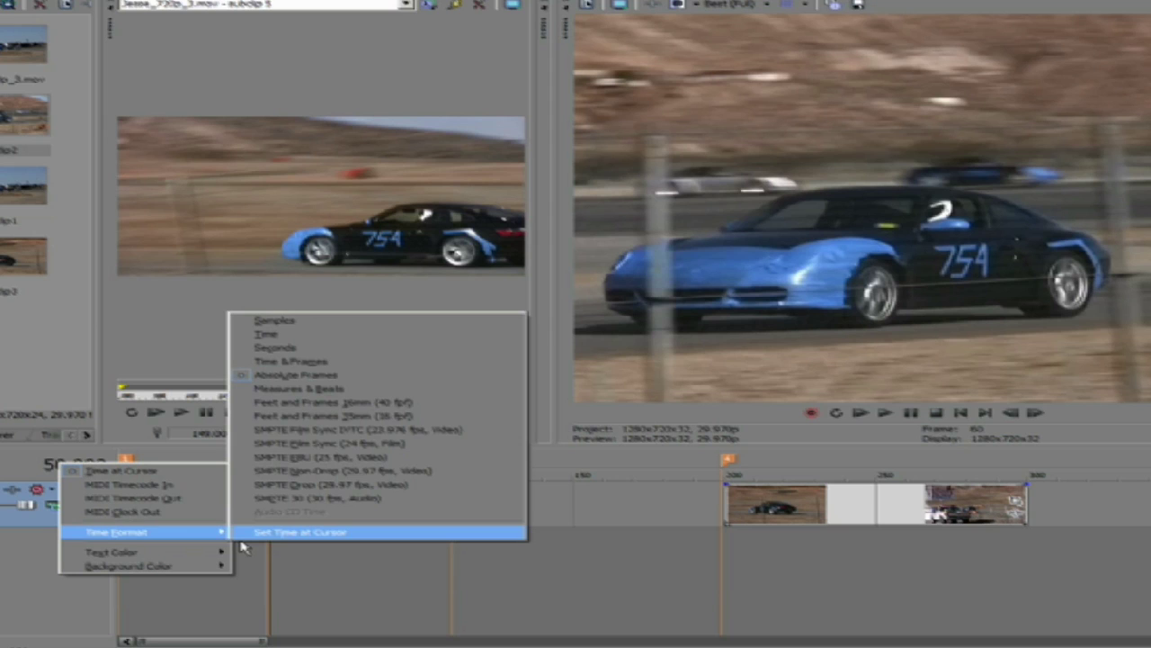
- Set the ruler time at the cursor to 0, then jump to the loop region's end at 59
click(303, 537)
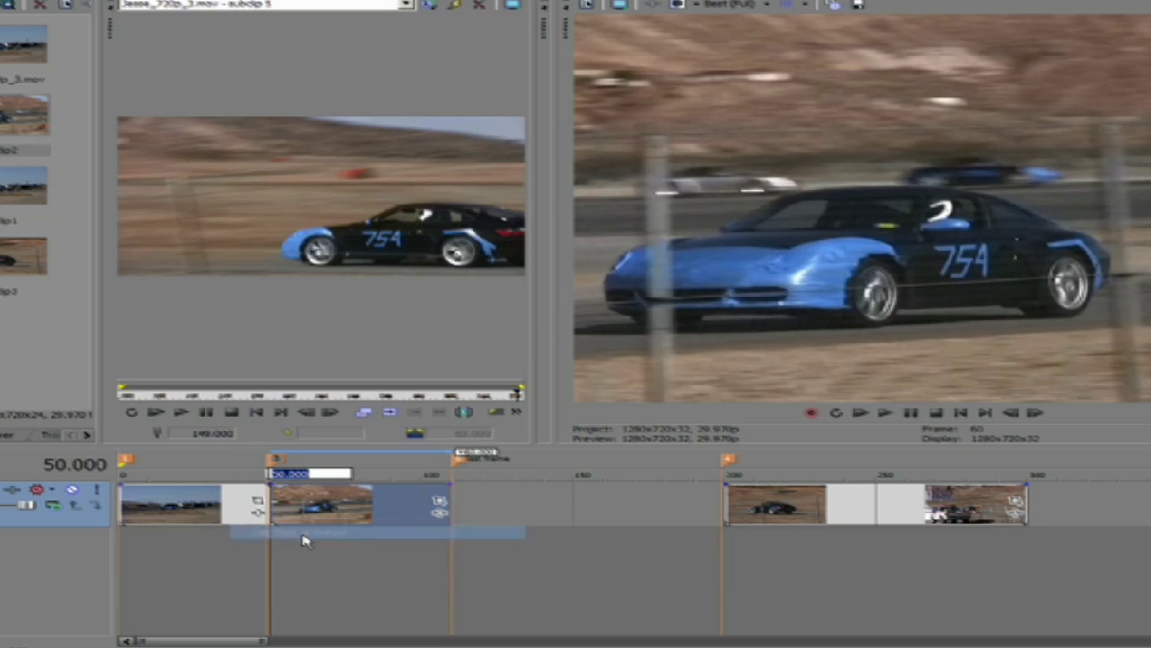
text(0)
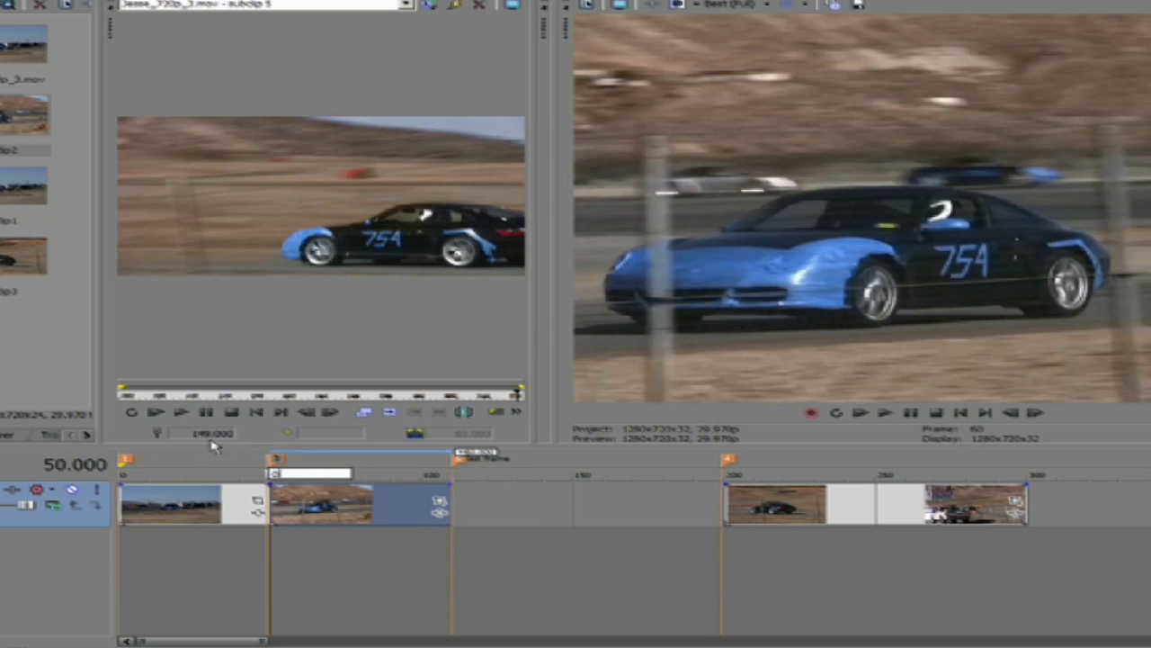
key(Return)
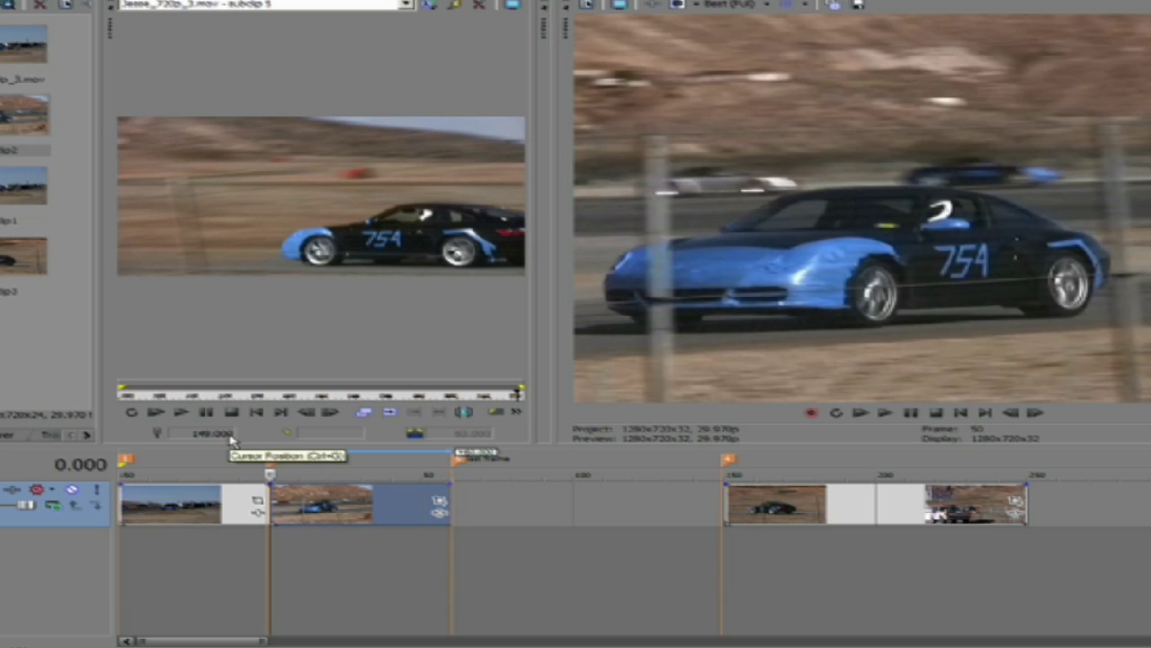
click(458, 461)
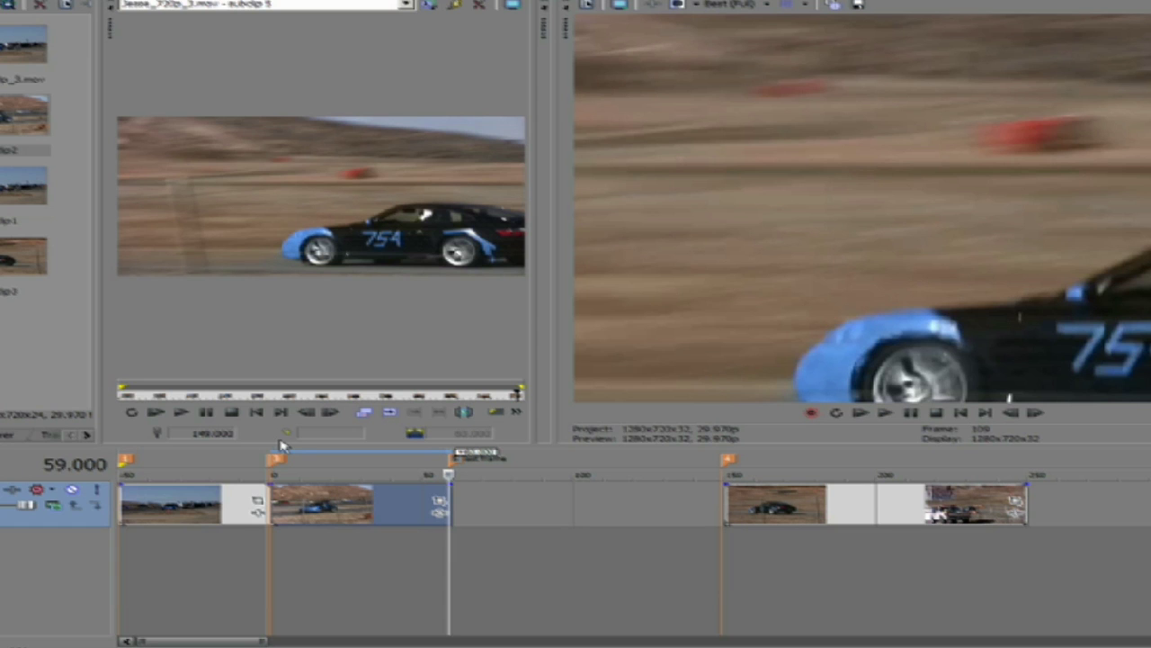
- Extend the second race clip up to the next clip and apply Twixtor's Default preset to it
drag(449, 493, 717, 494)
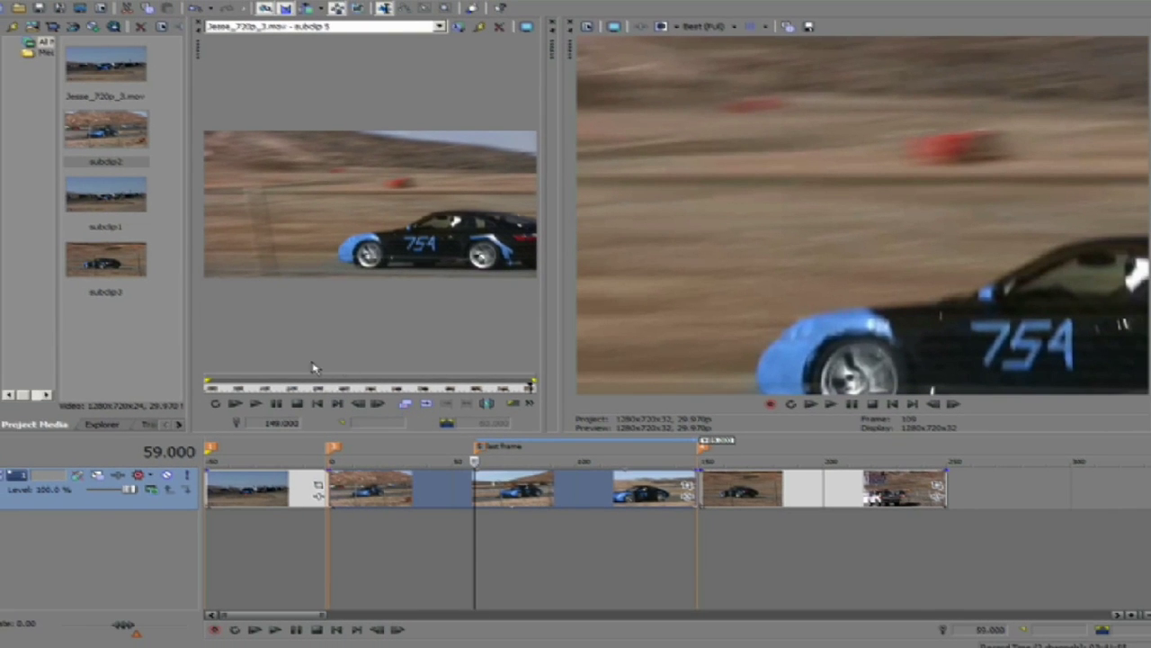
click(178, 424)
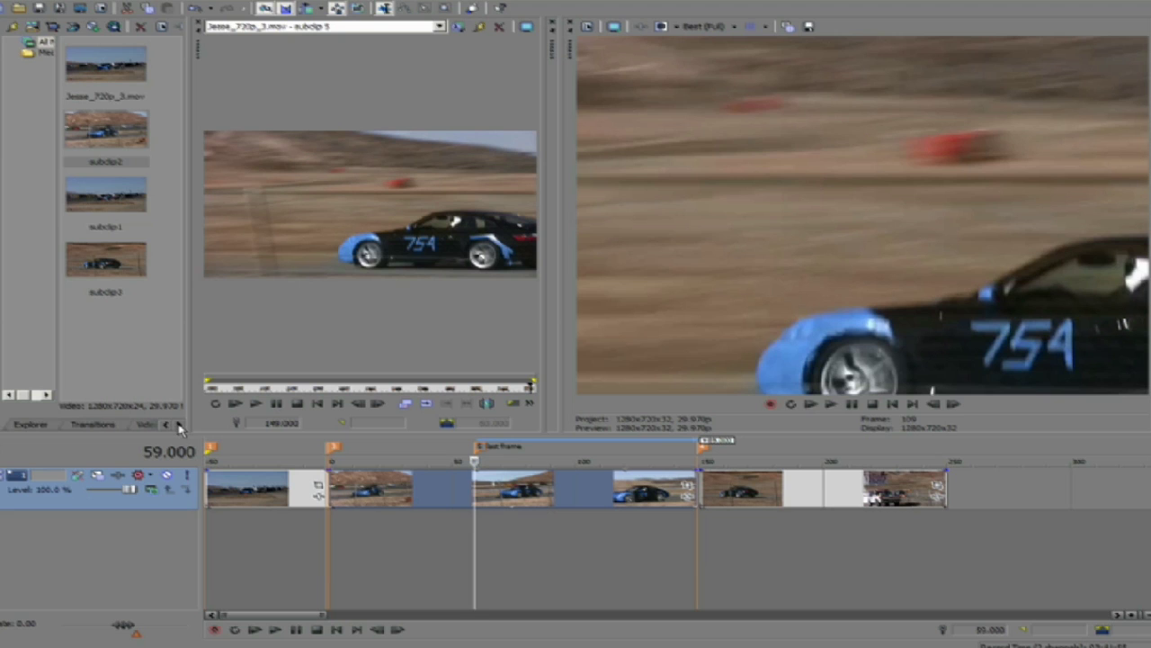
click(178, 425)
click(107, 423)
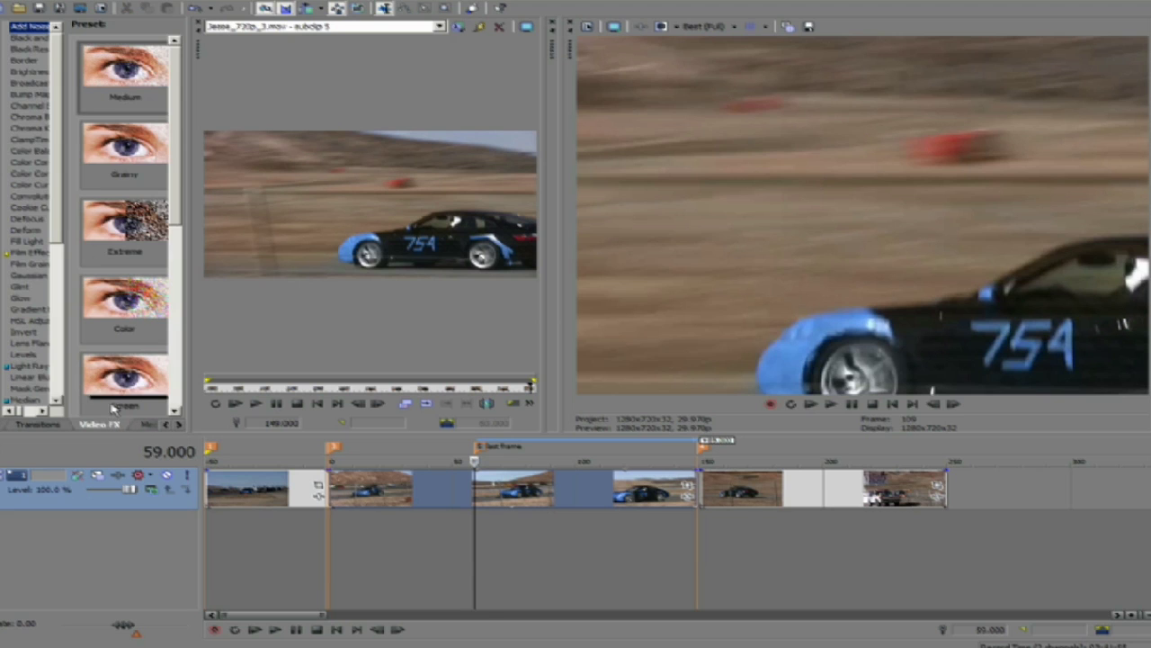
scroll(59, 357, down, 7)
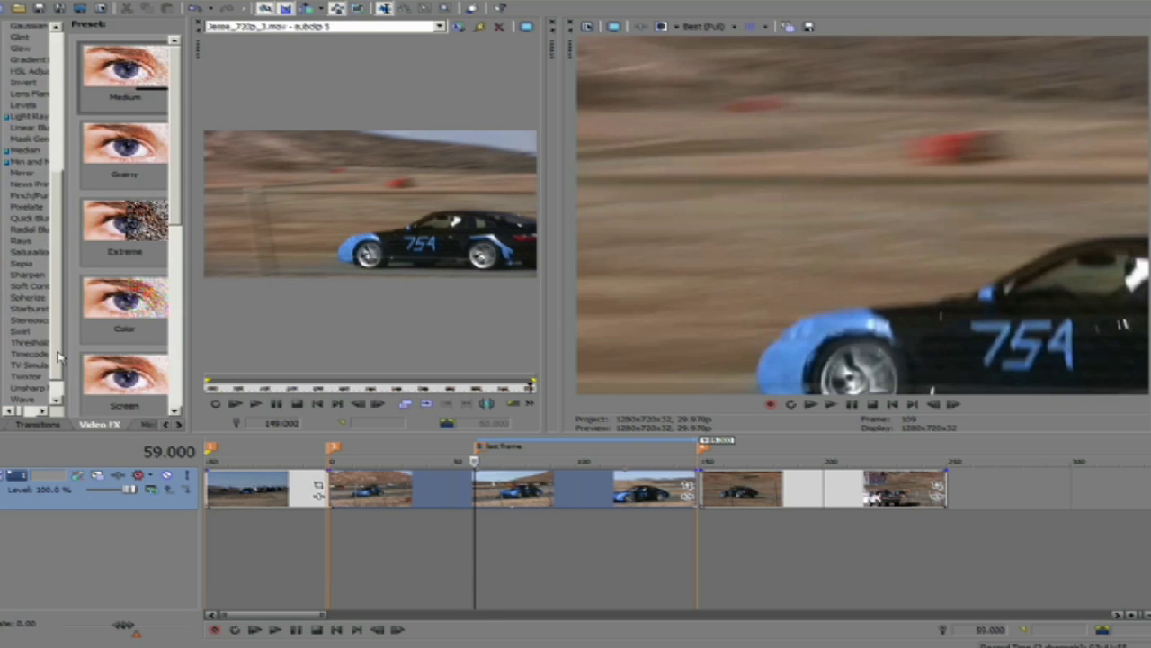
scroll(59, 357, down, 1)
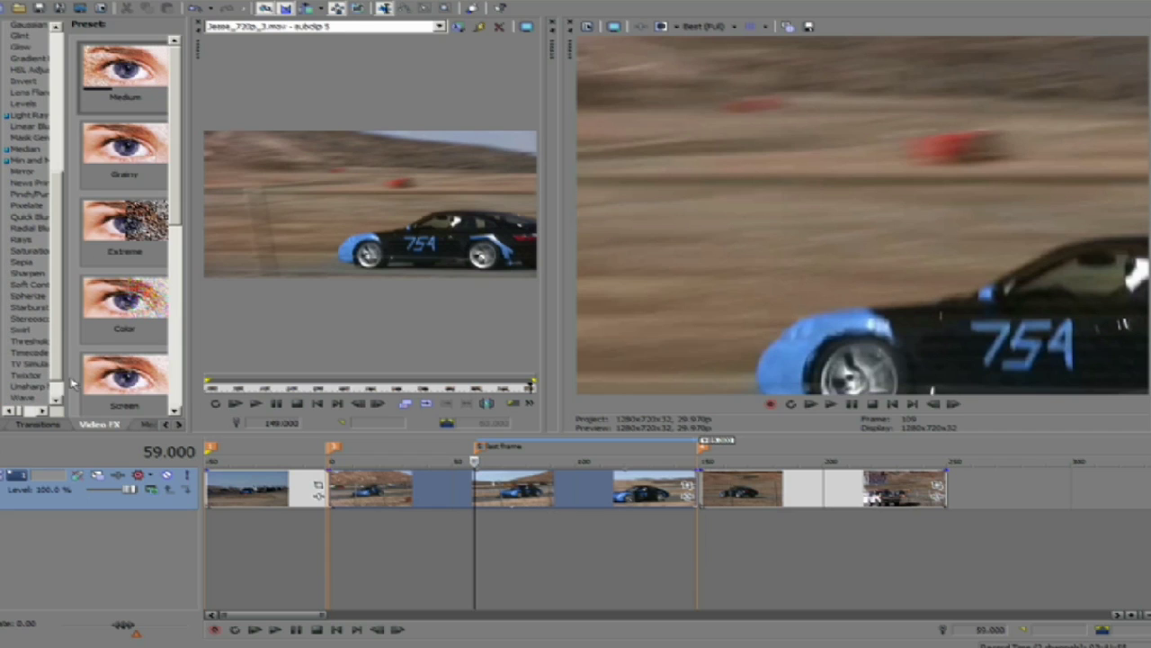
click(40, 375)
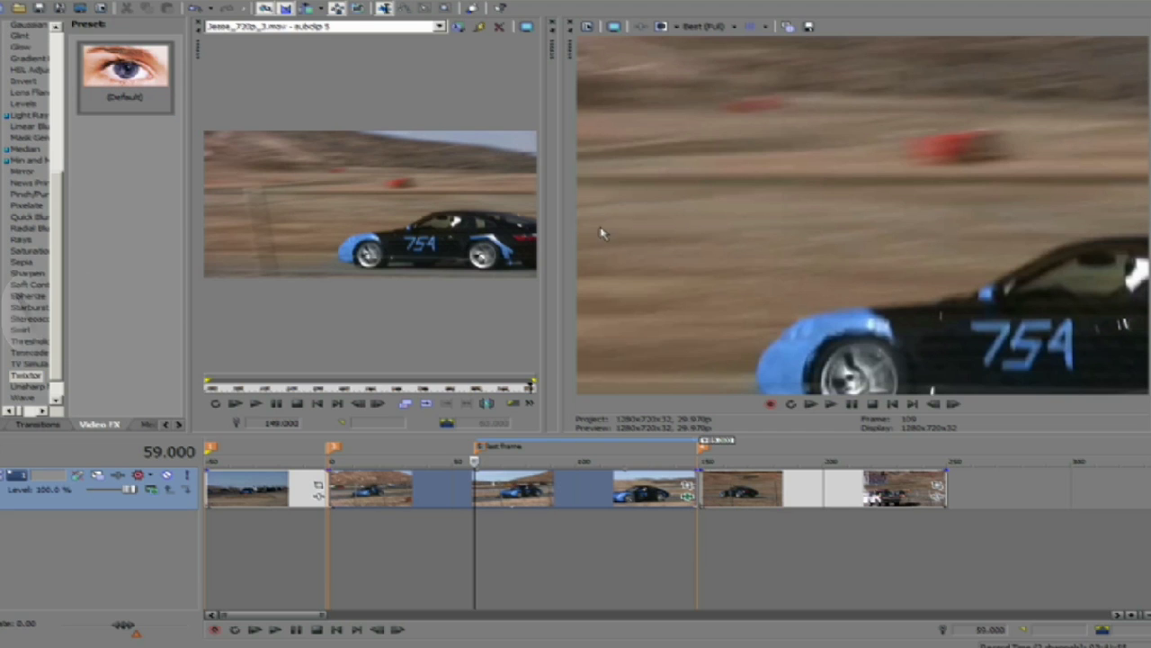
drag(545, 257, 493, 256)
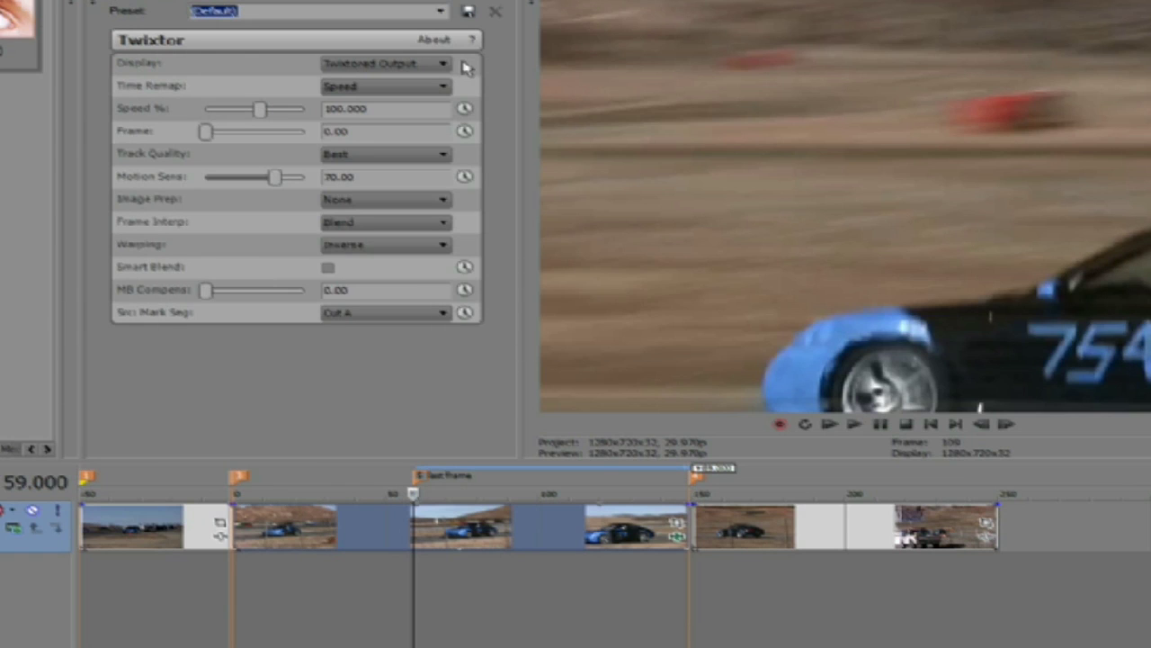
- Set the second clip's Twixtor Time Remap to Frame Number with an animatable Frame value at the clip start
click(428, 87)
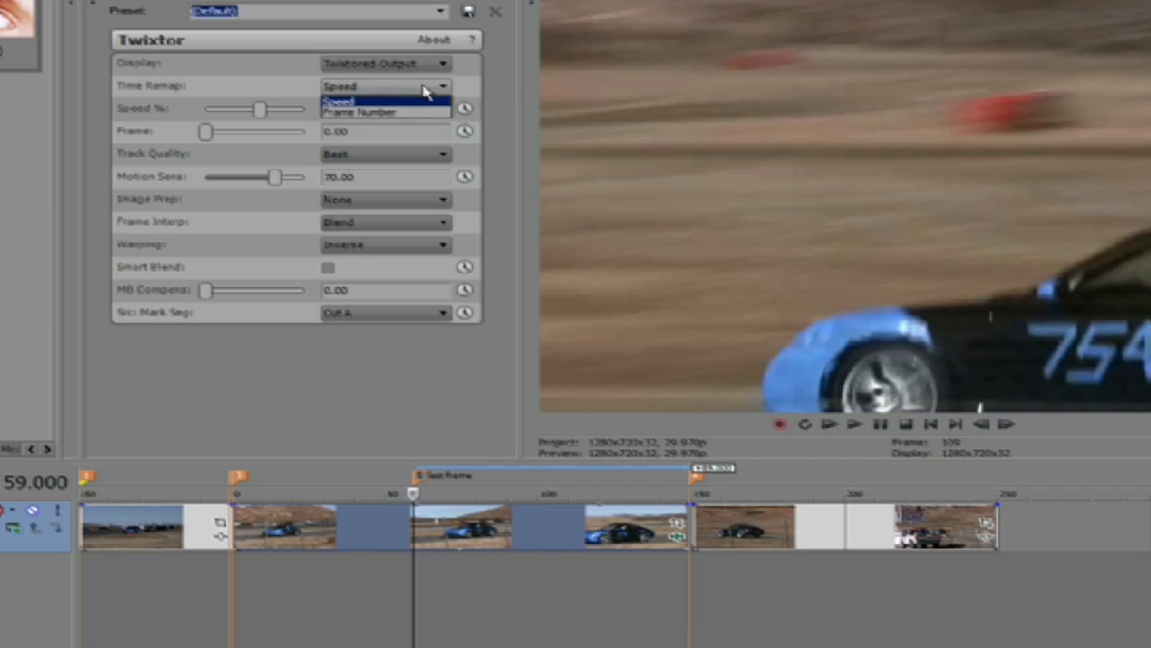
click(385, 113)
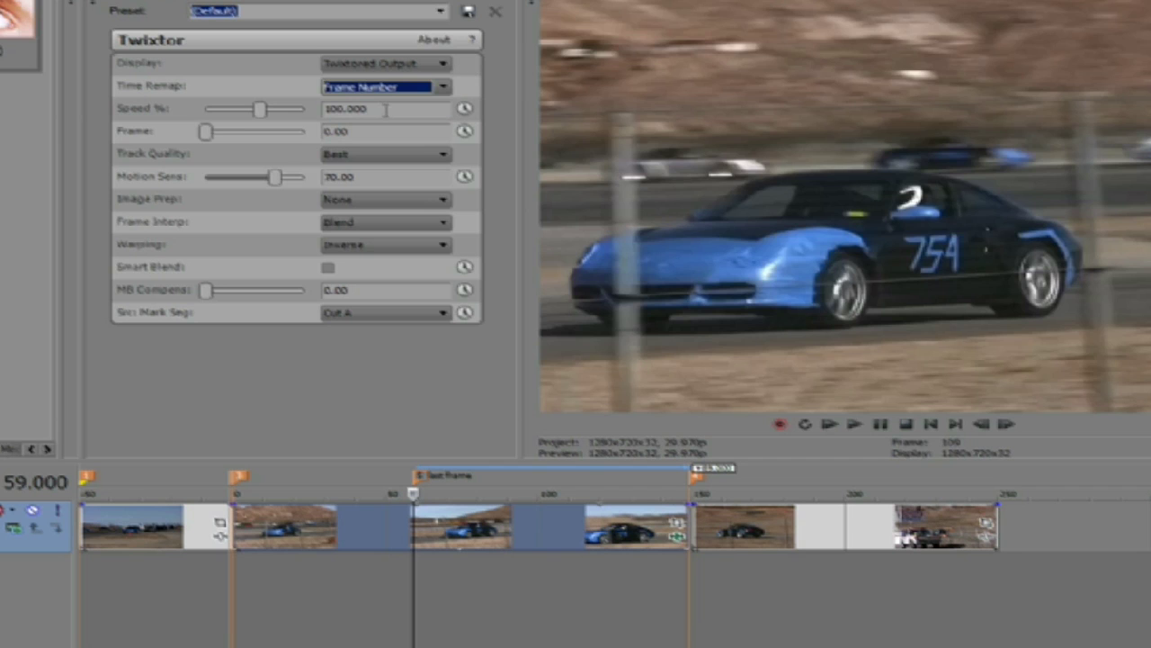
click(464, 132)
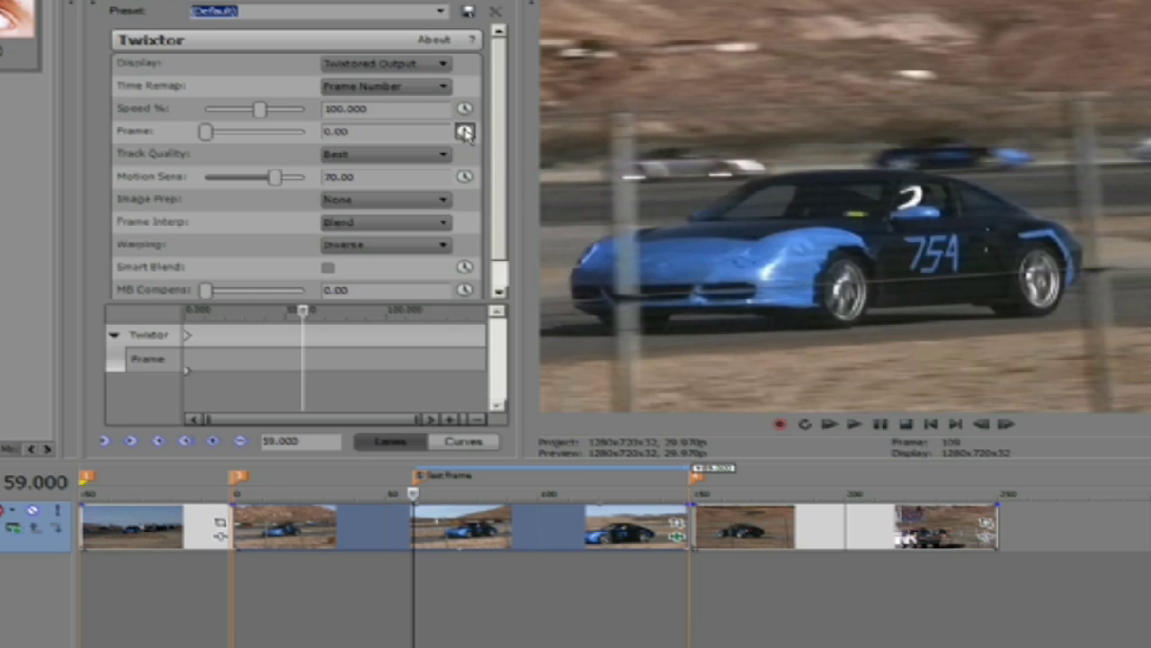
click(239, 478)
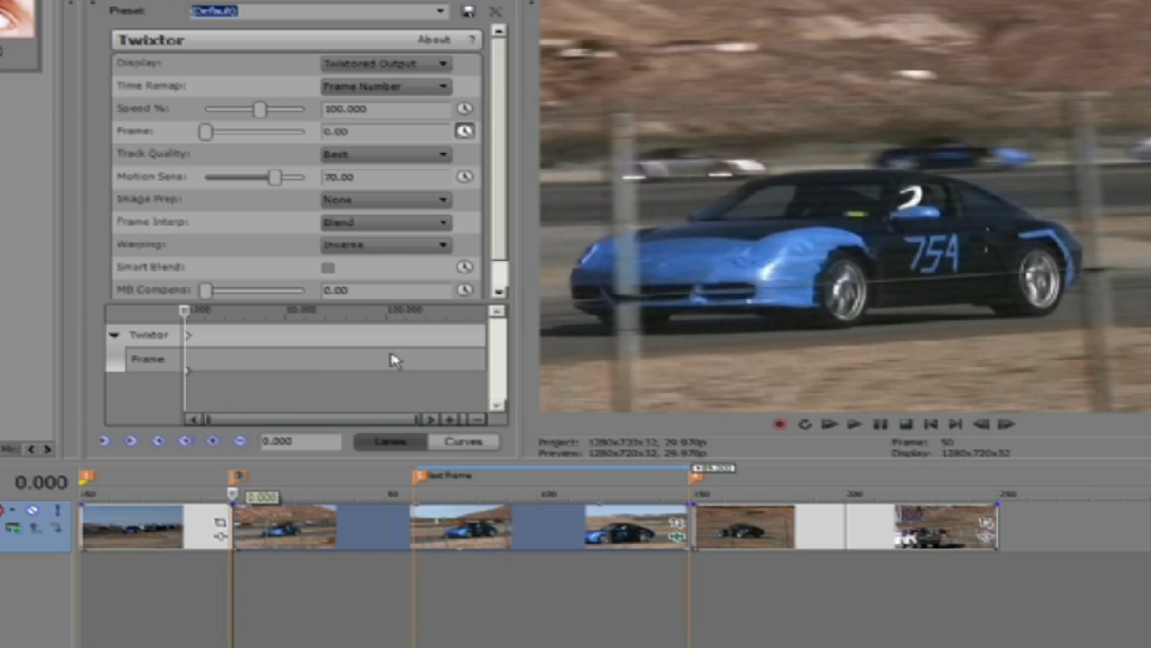
click(367, 130)
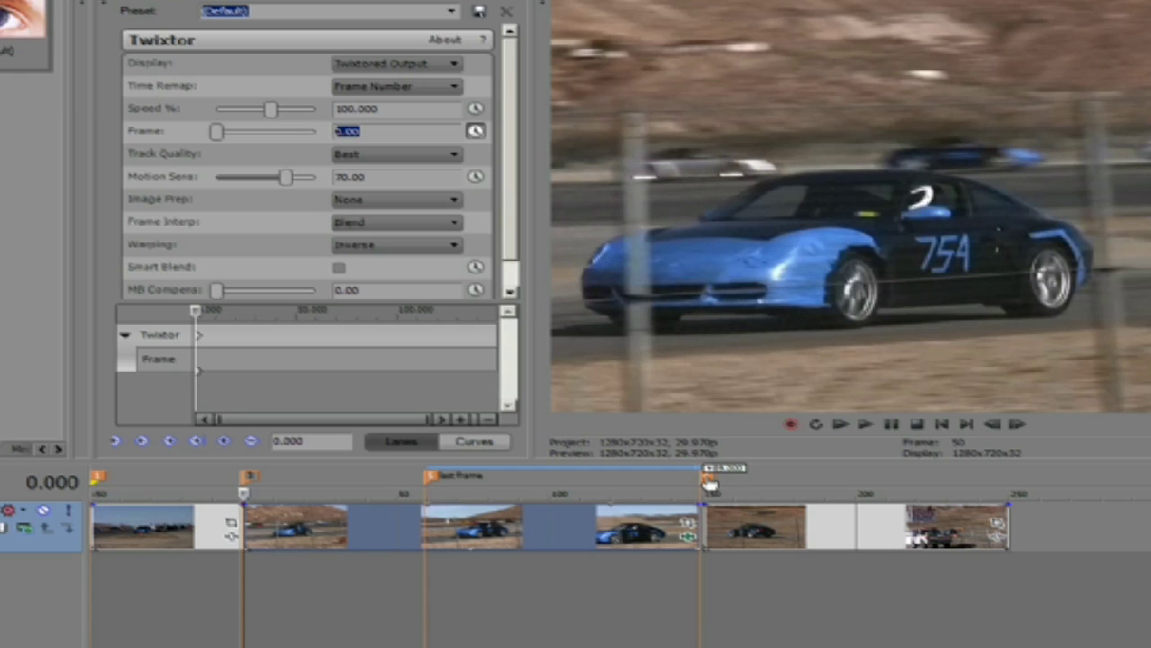
- Keyframe the second clip's Twixtor Frame value to 59 at frame 149
click(709, 480)
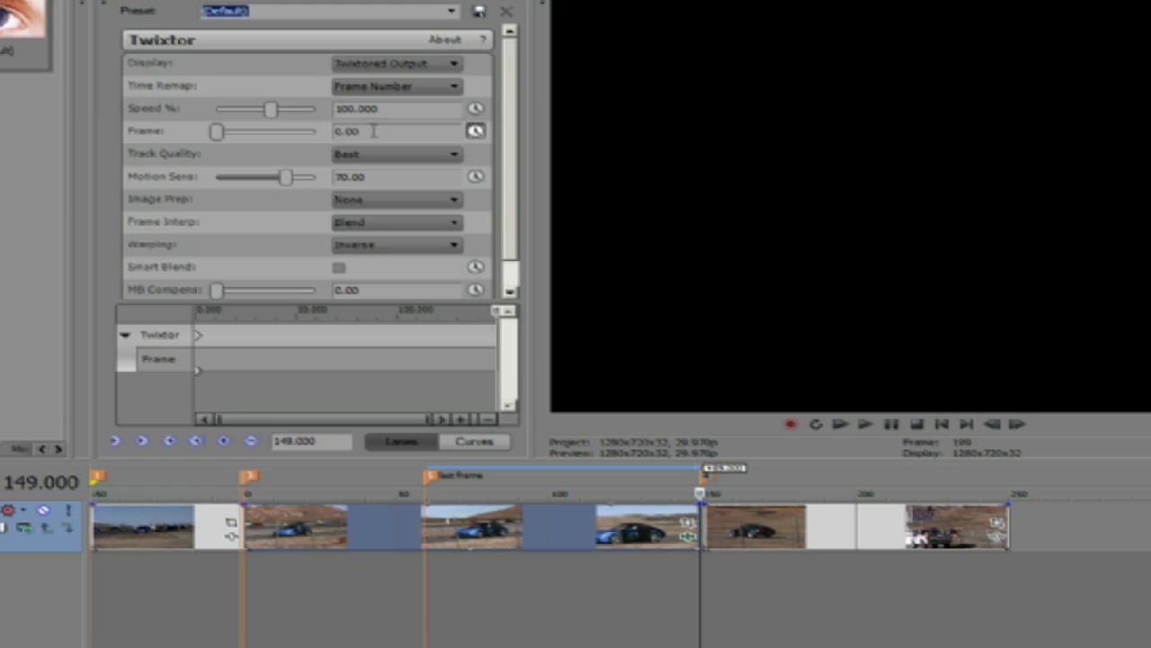
click(144, 335)
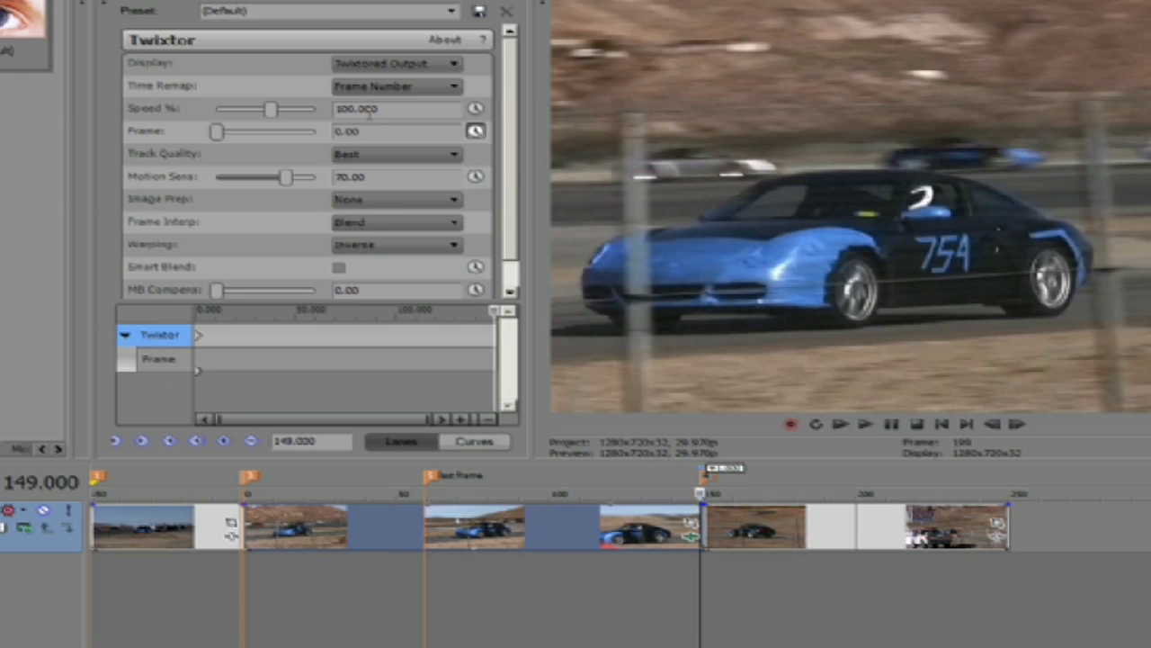
click(369, 130)
text(5)
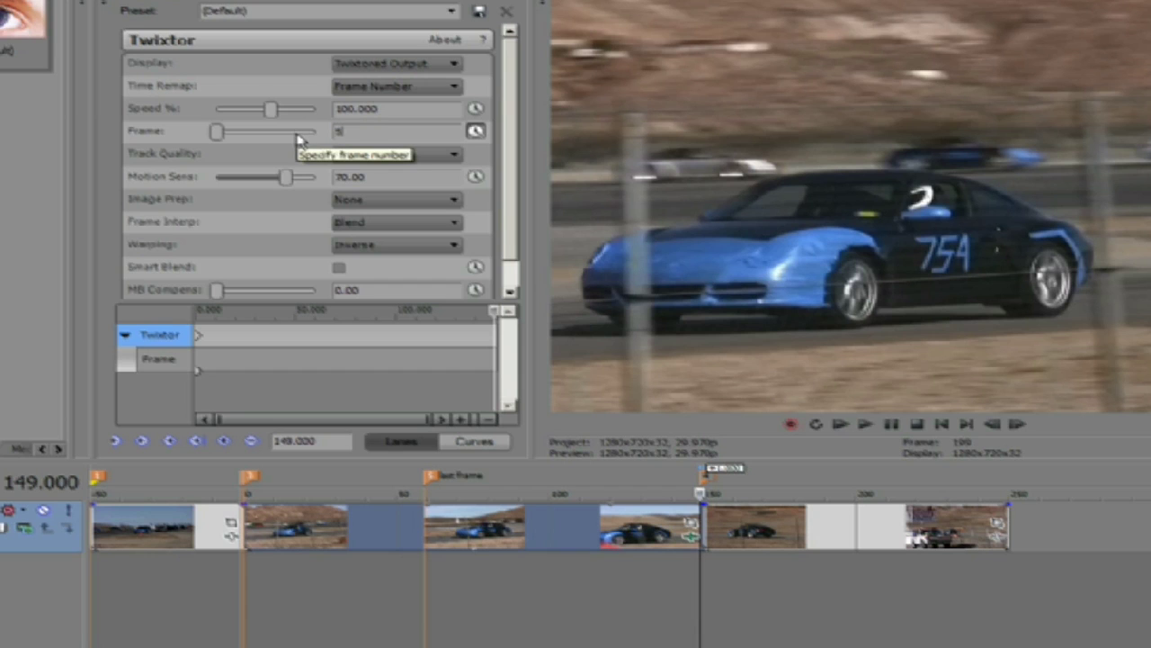
text(9)
key(Return)
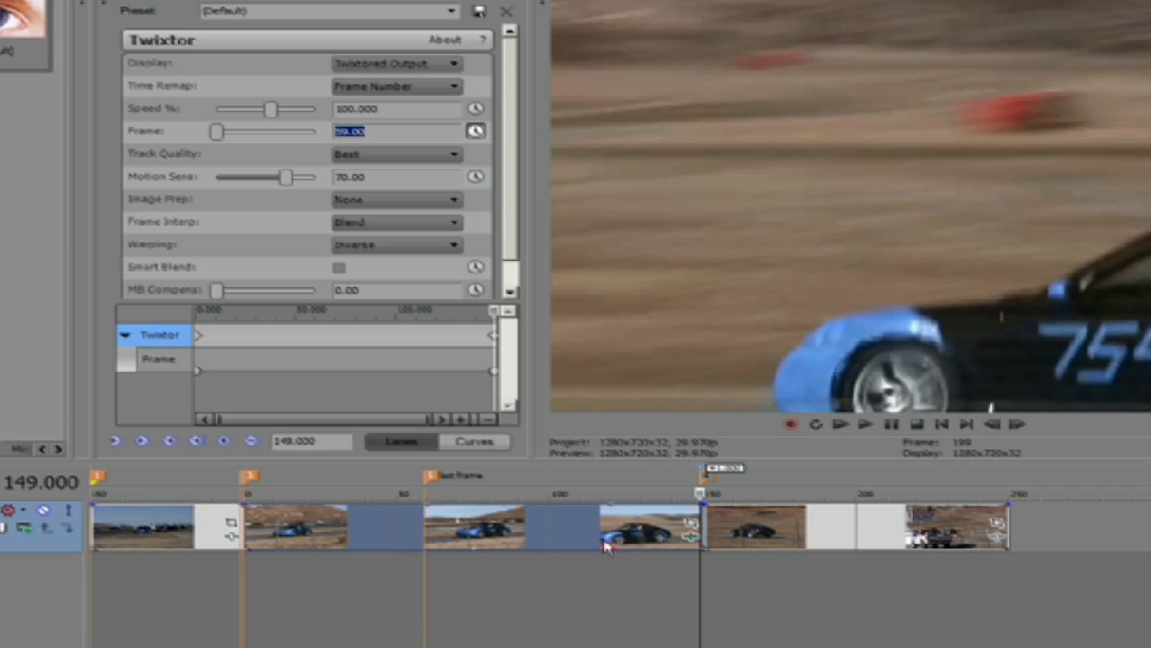
- Check the race clip's Properties and confirm with OK
right_click(501, 538)
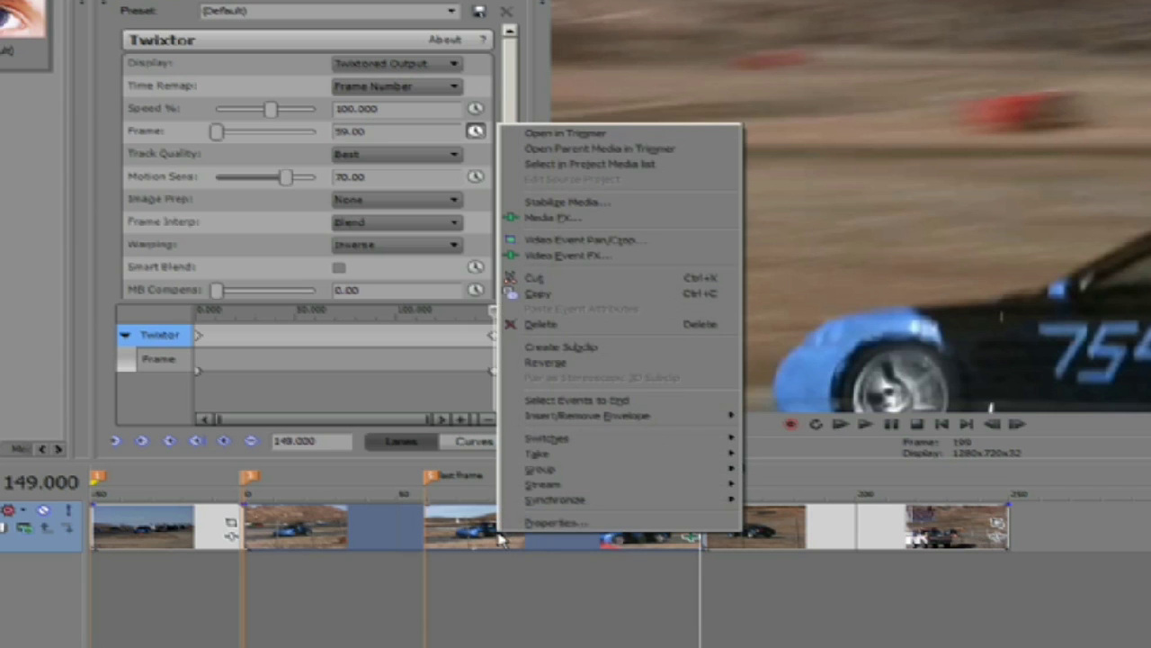
click(551, 524)
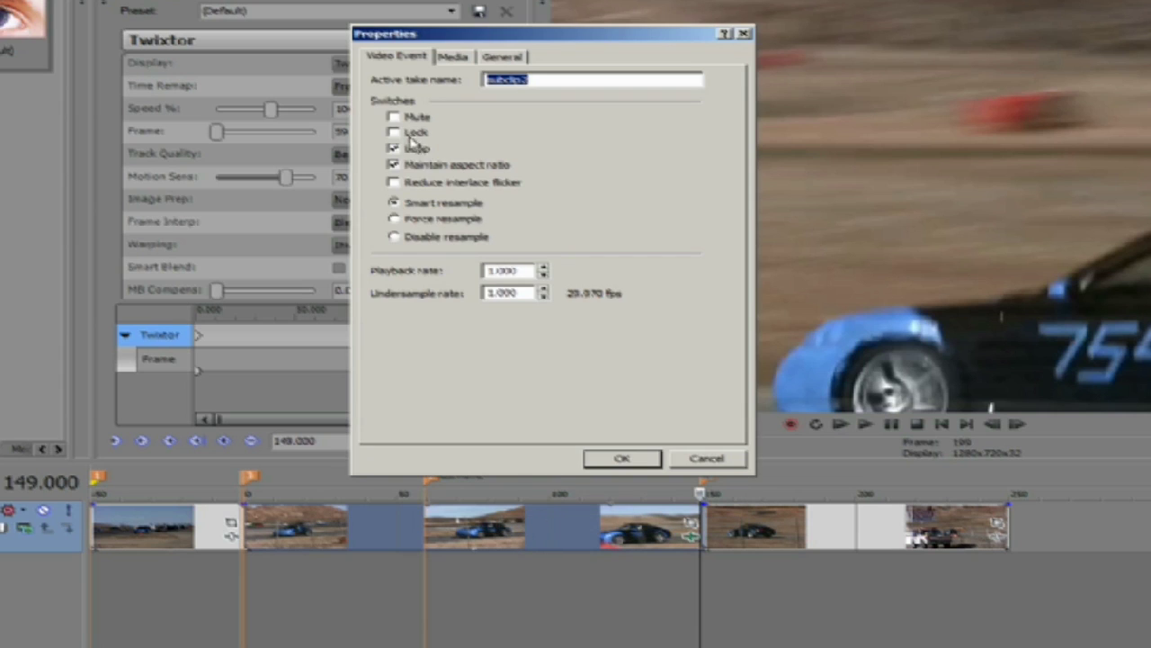
click(623, 460)
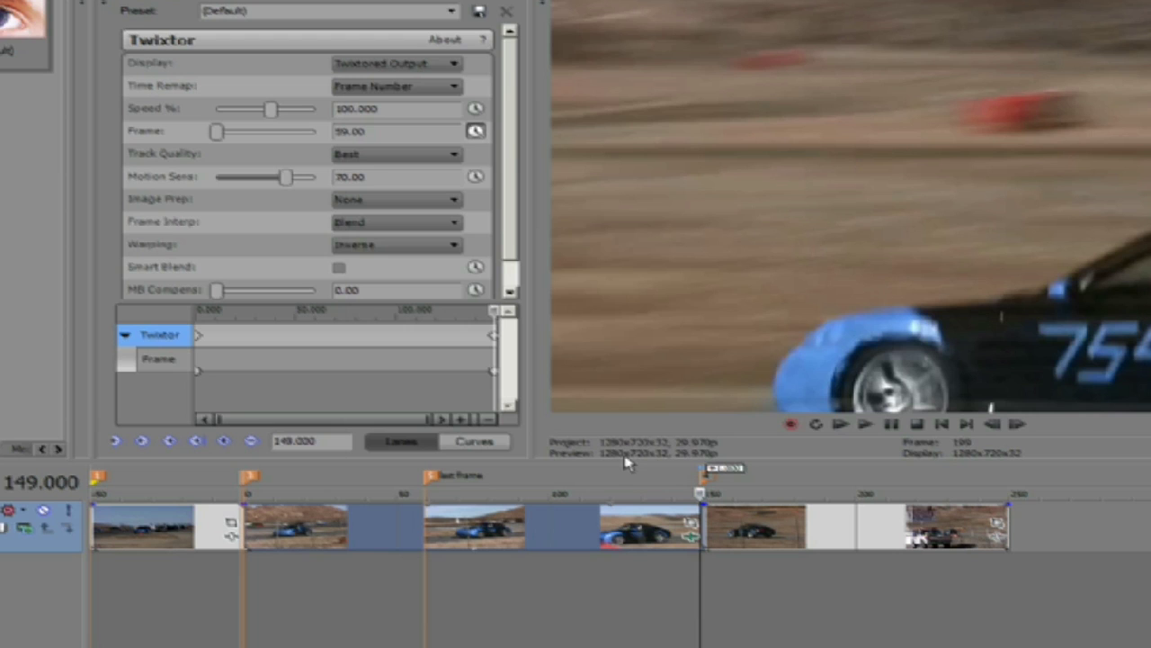
- At the start marker, set the time at cursor to 0 so the ruler reads 0.000
click(101, 479)
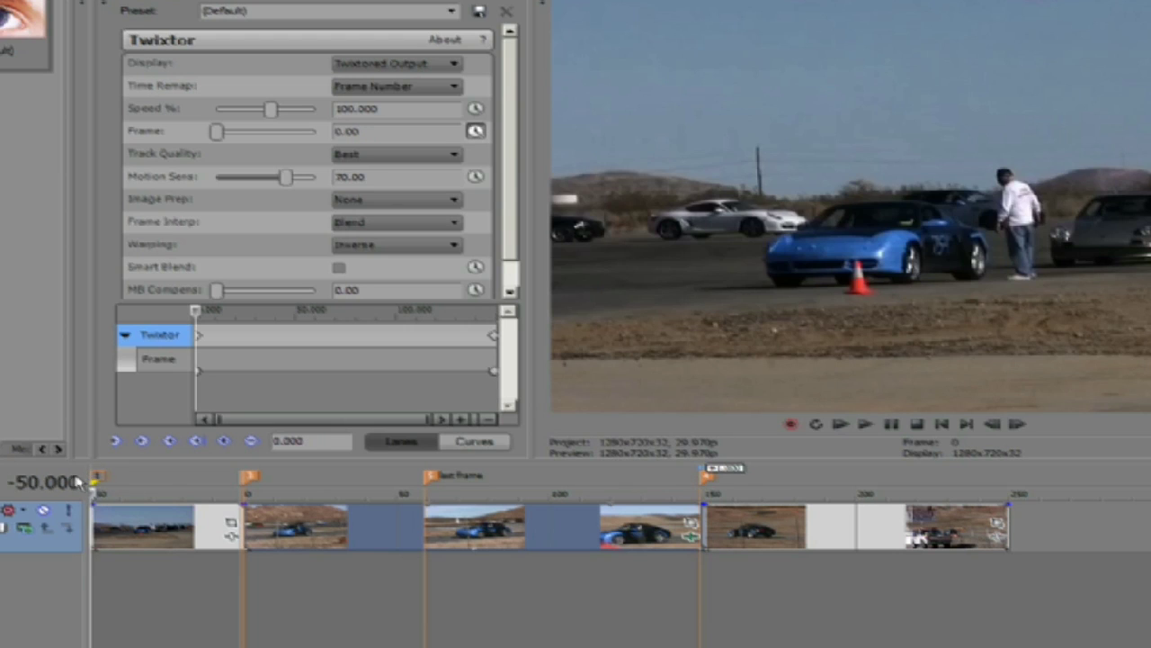
right_click(67, 485)
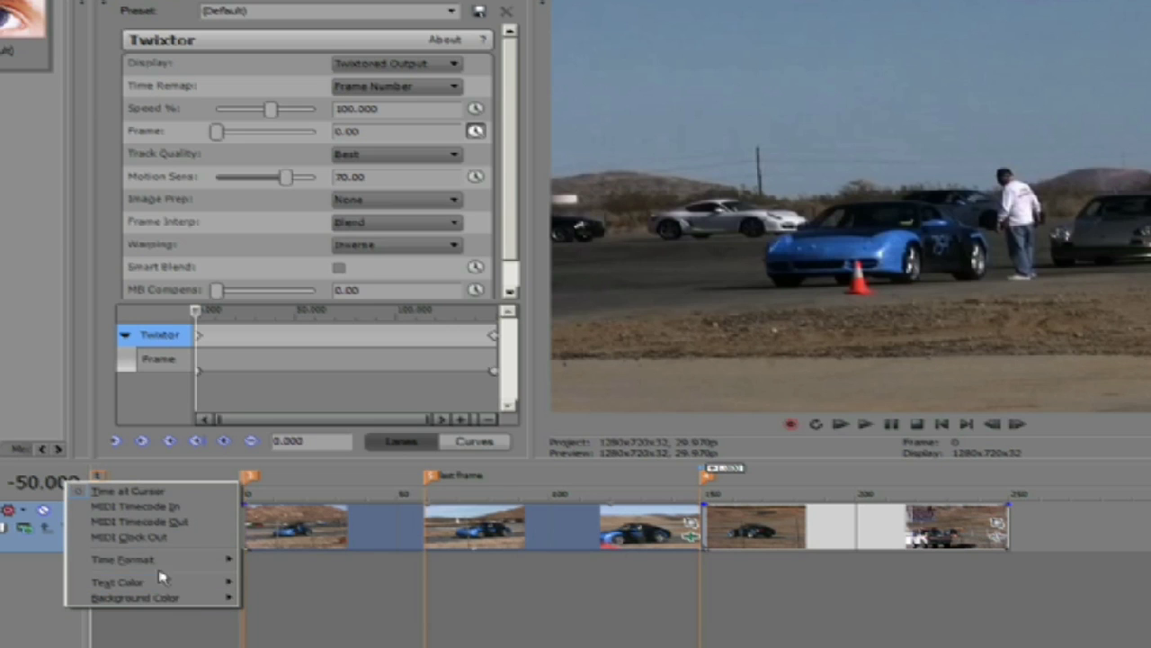
mouse_move(158, 564)
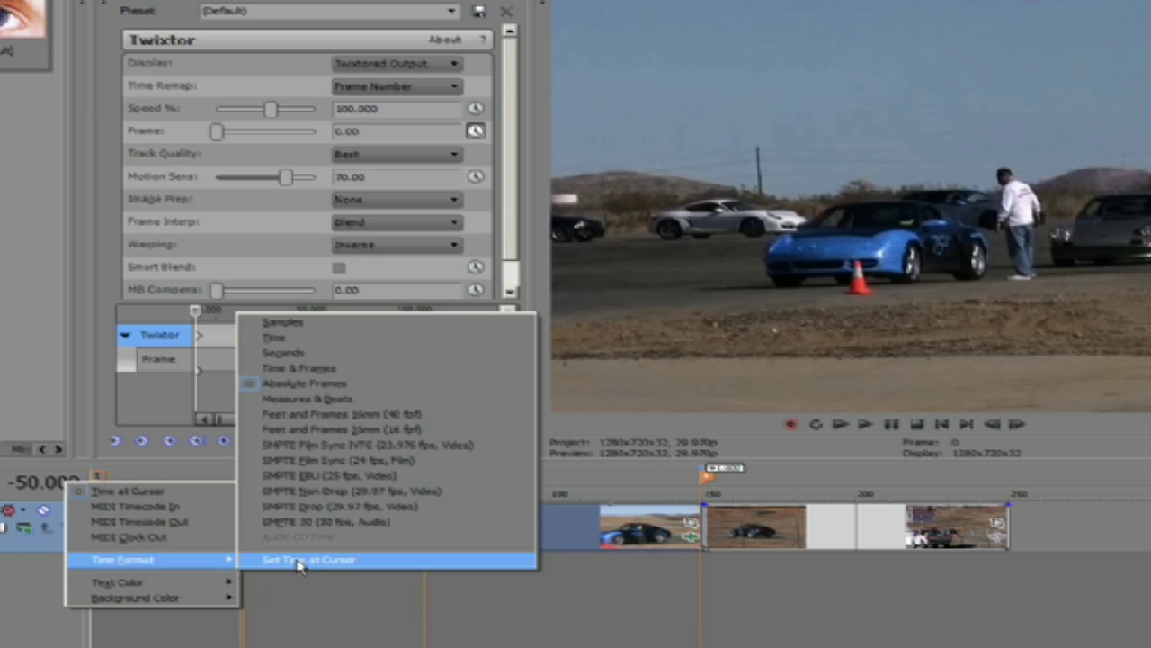
click(299, 560)
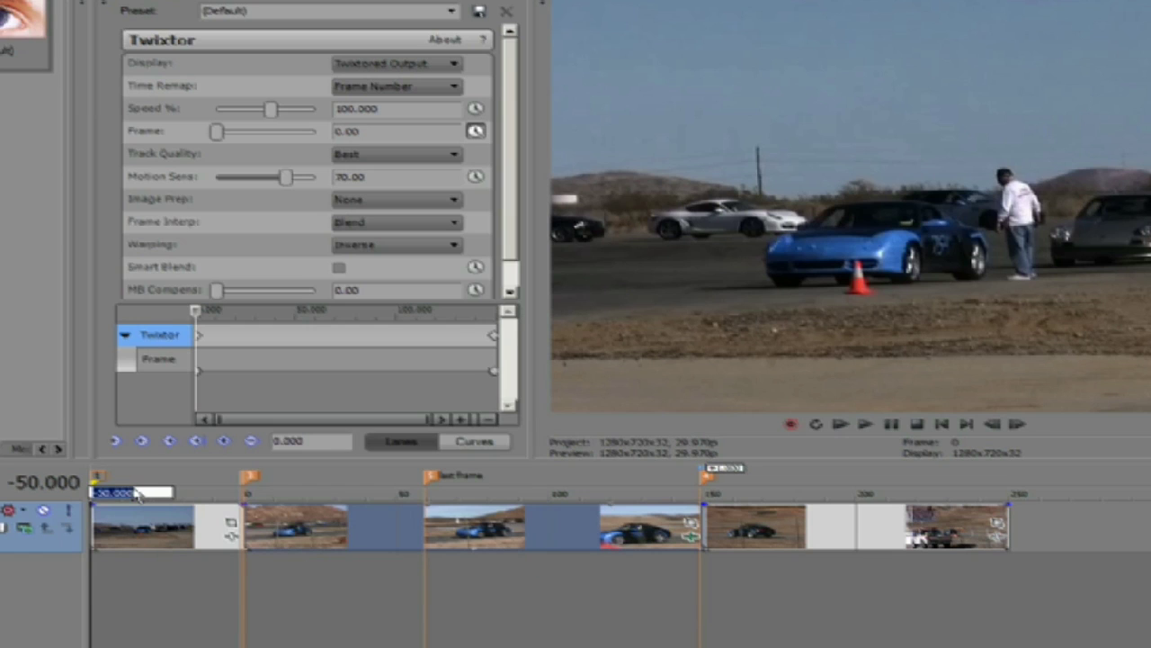
text(0)
key(Return)
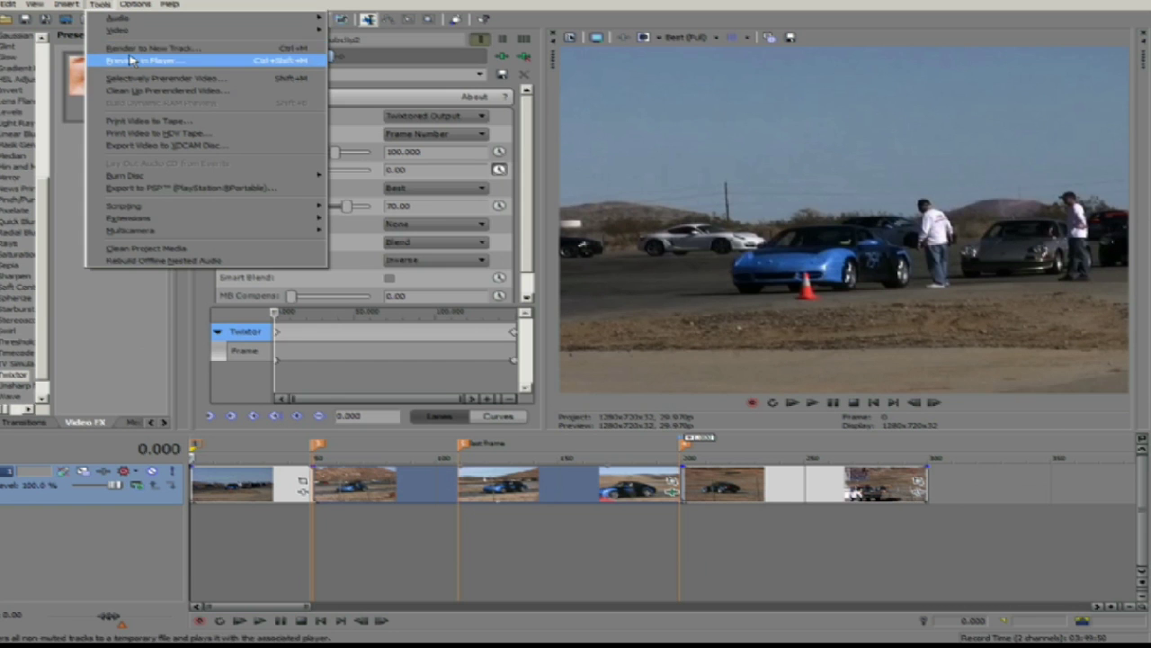
- Open Tools > Preview in Player, set to QuickTime 7 (*.mov) with the Default Template
click(131, 62)
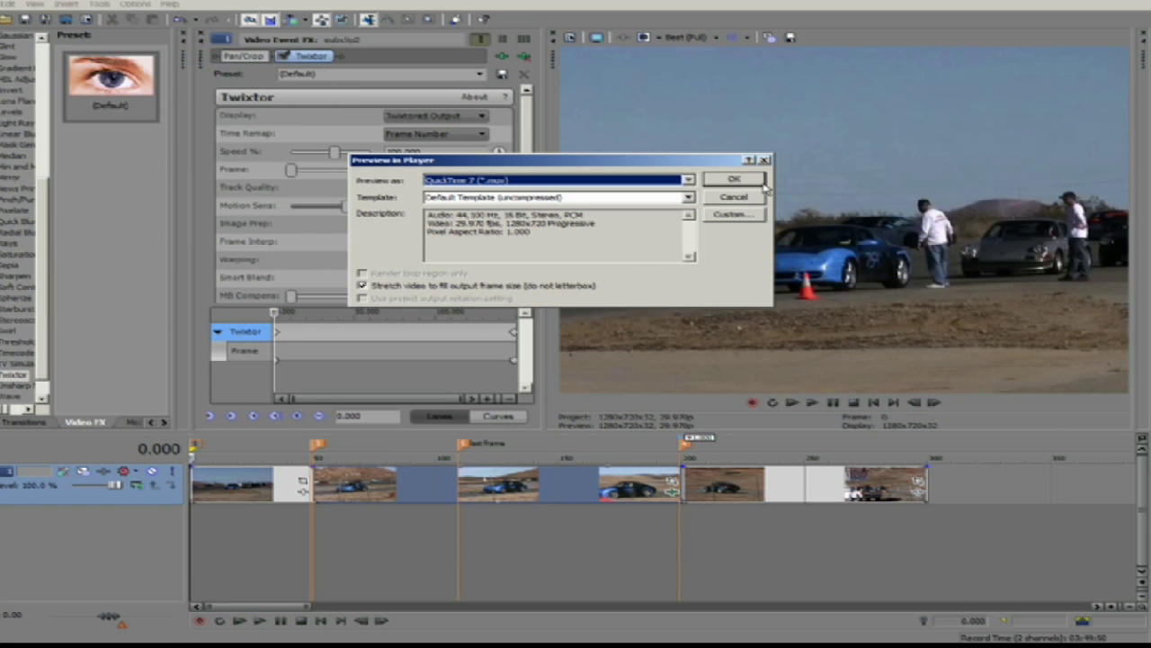